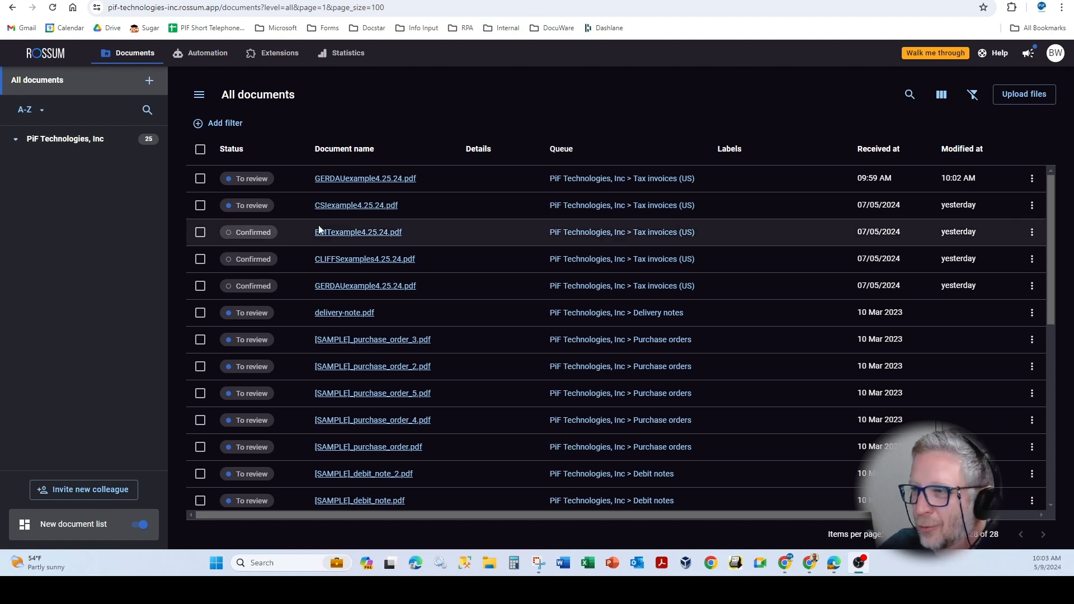
Open the first GERDAUexample4.25.24.pdf in the document list and display its line items table.
{"action": "left_click", "coordinate": [371, 179]}
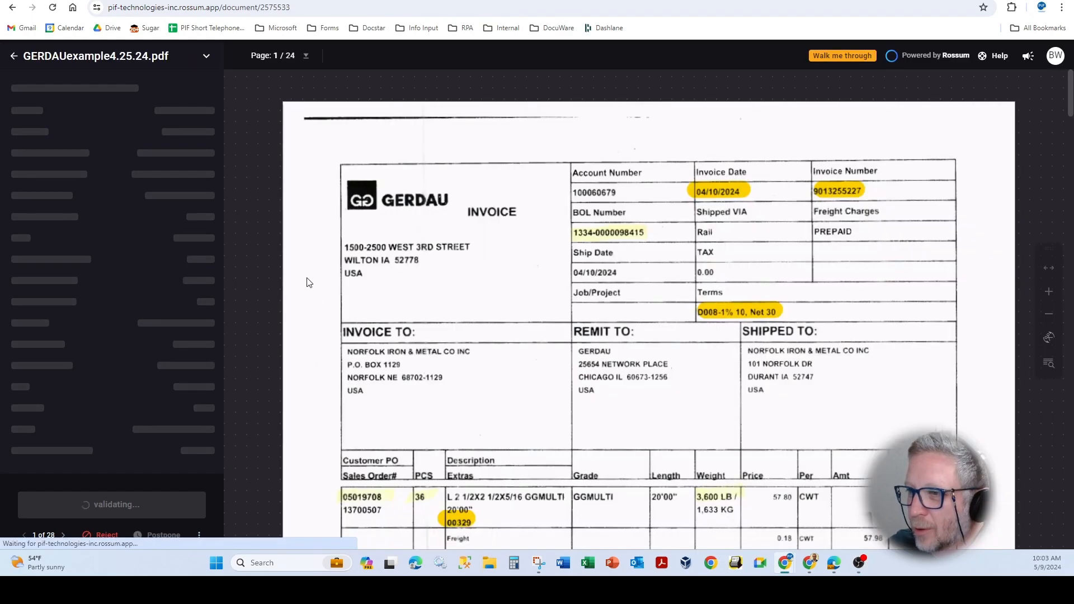
{"action": "scroll", "coordinate": [324, 287], "scroll_direction": "down", "scroll_amount": 1}
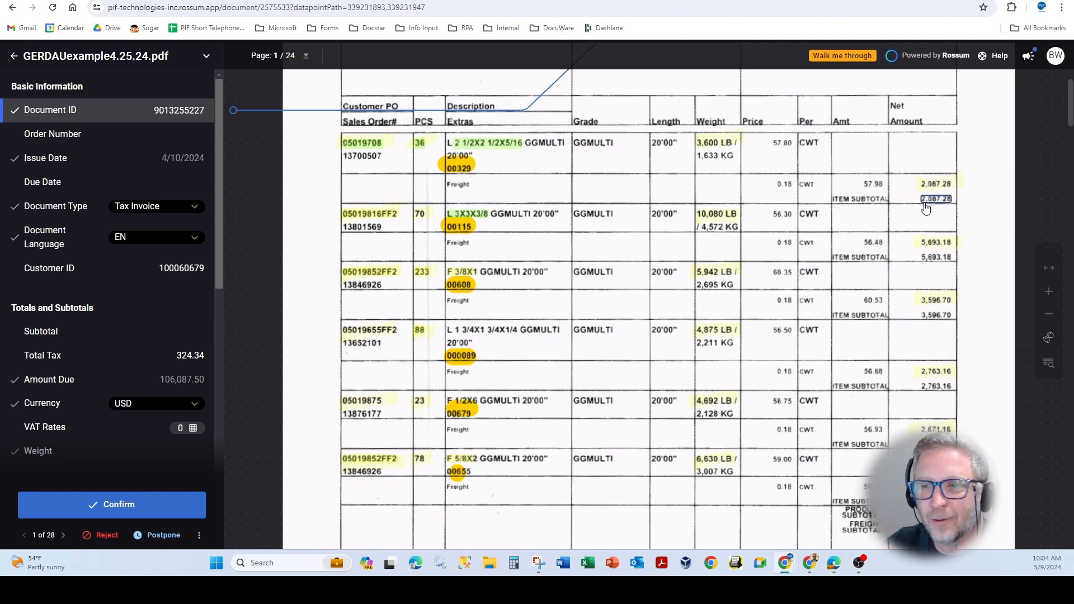
{"action": "scroll", "coordinate": [187, 380], "scroll_direction": "down", "scroll_amount": 6}
{"action": "left_click", "coordinate": [189, 361]}
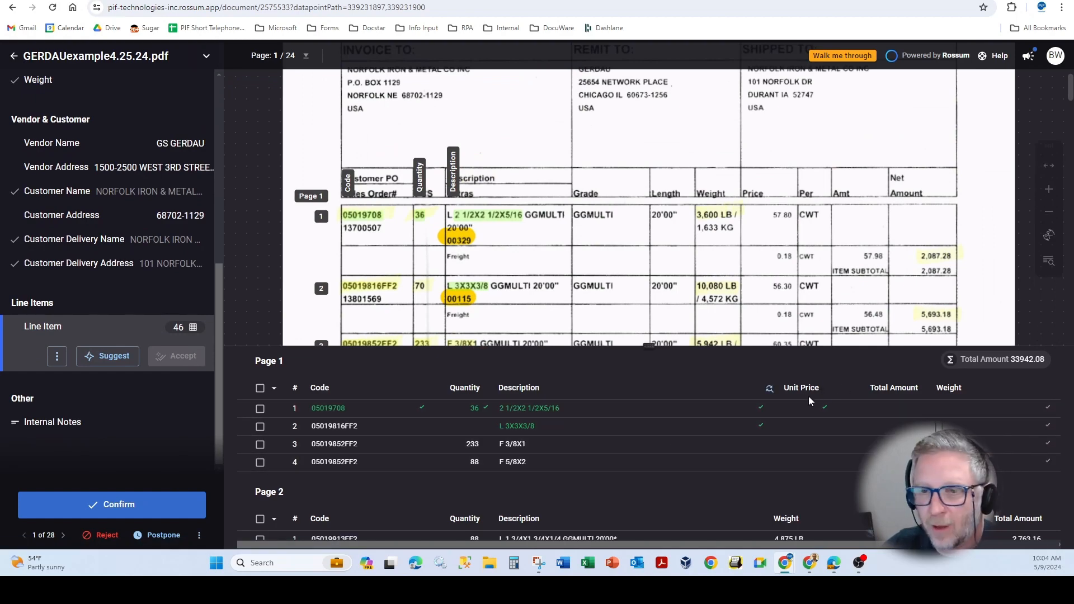
Generate line item suggestions and validate the first row's unit price 57.80, total amount 2,087.28 and weight 3,600 LB.
{"action": "left_click", "coordinate": [102, 360]}
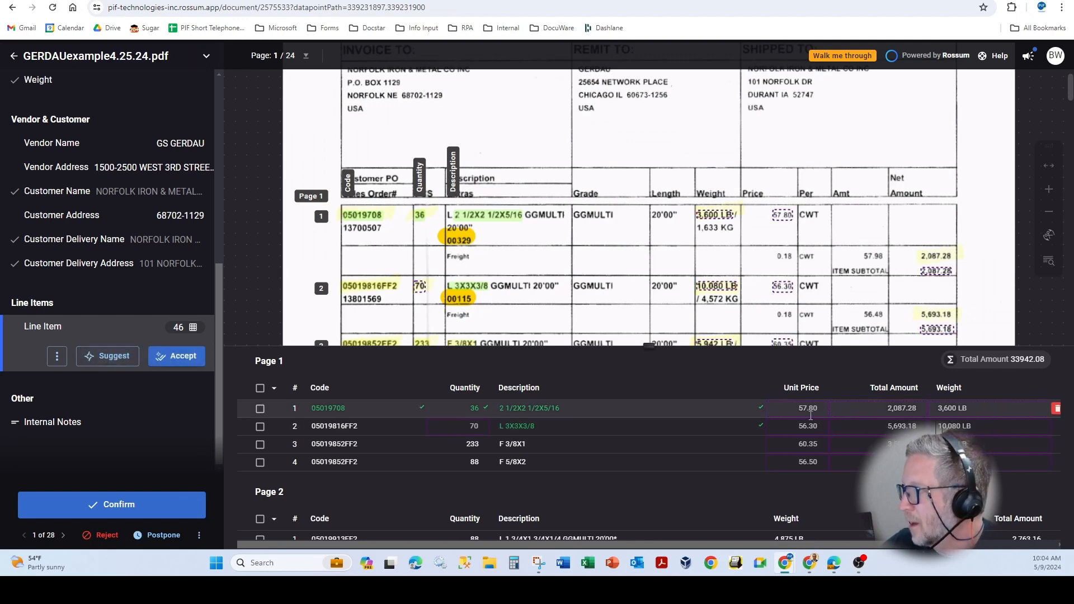
{"action": "left_click", "coordinate": [807, 411]}
{"action": "key", "text": "Tab"}
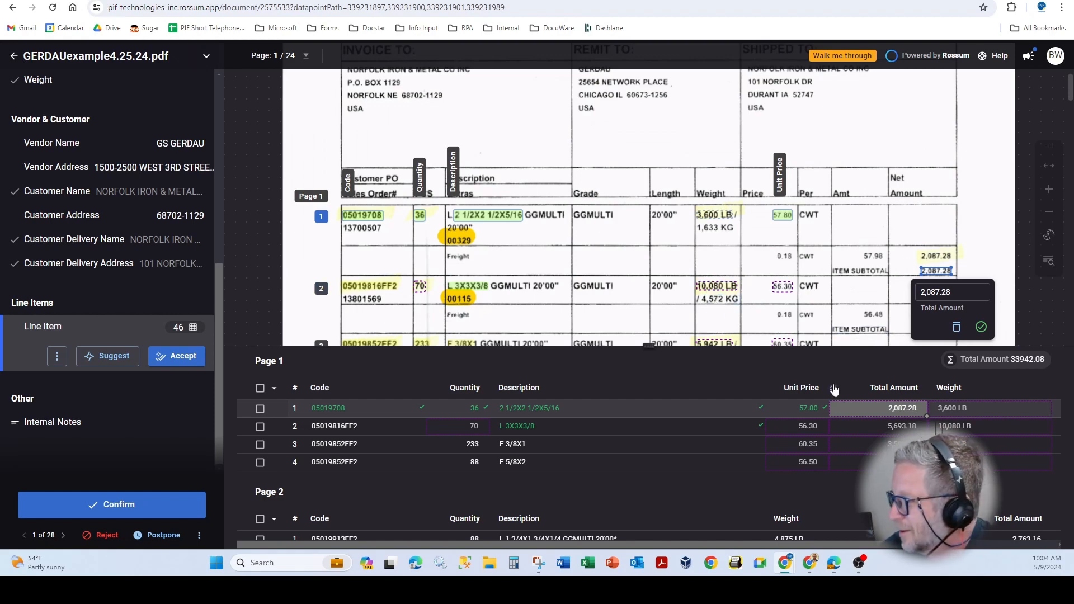
{"action": "left_click", "coordinate": [985, 408]}
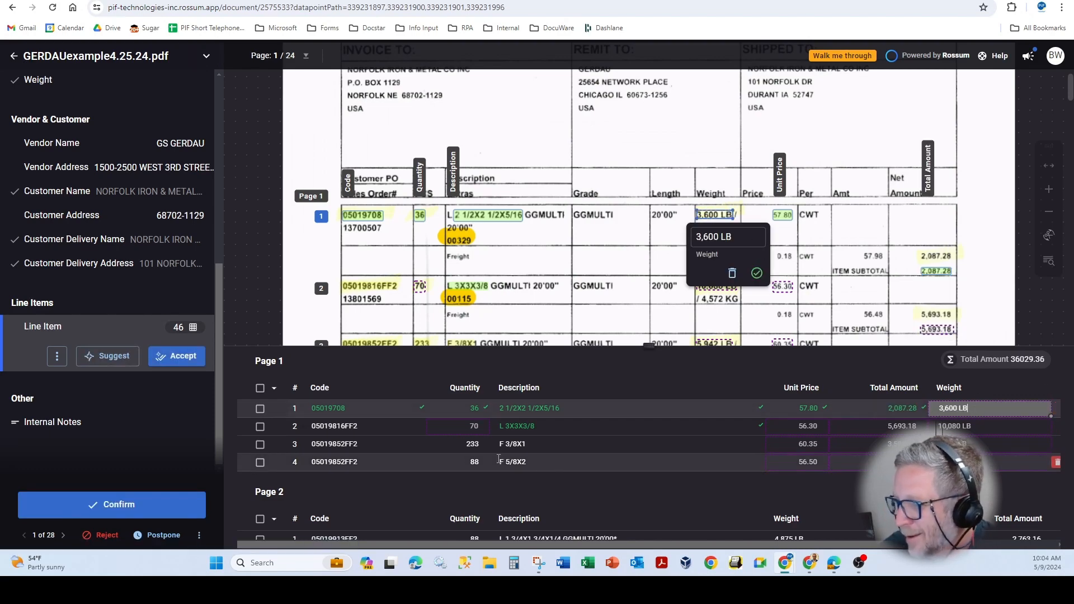
{"action": "left_click", "coordinate": [476, 427]}
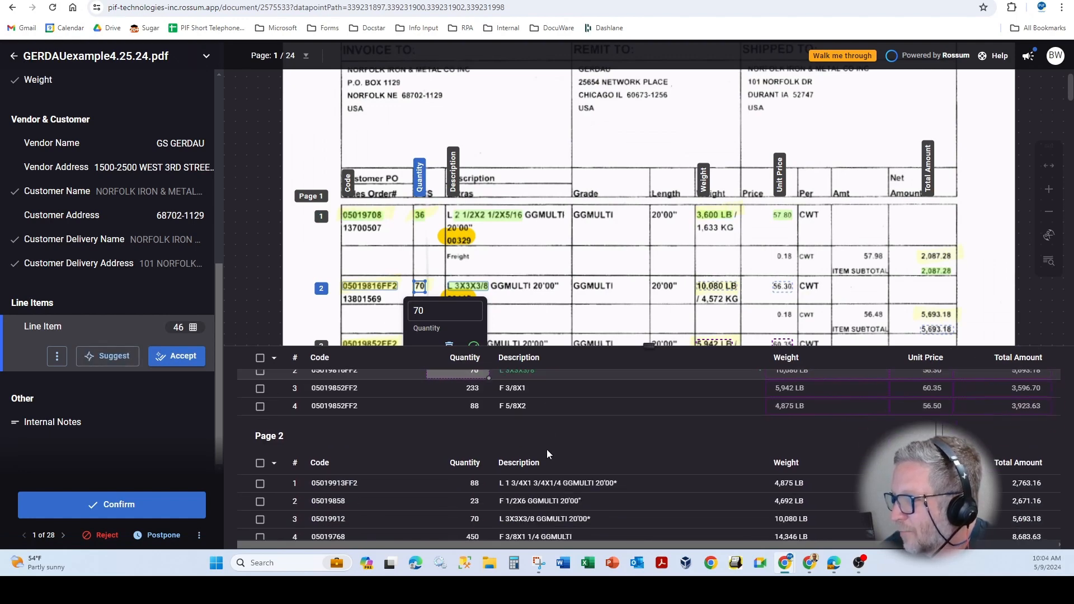
Insert a new line item below the first row and capture Freight from the invoice as its description.
{"action": "left_click", "coordinate": [259, 408]}
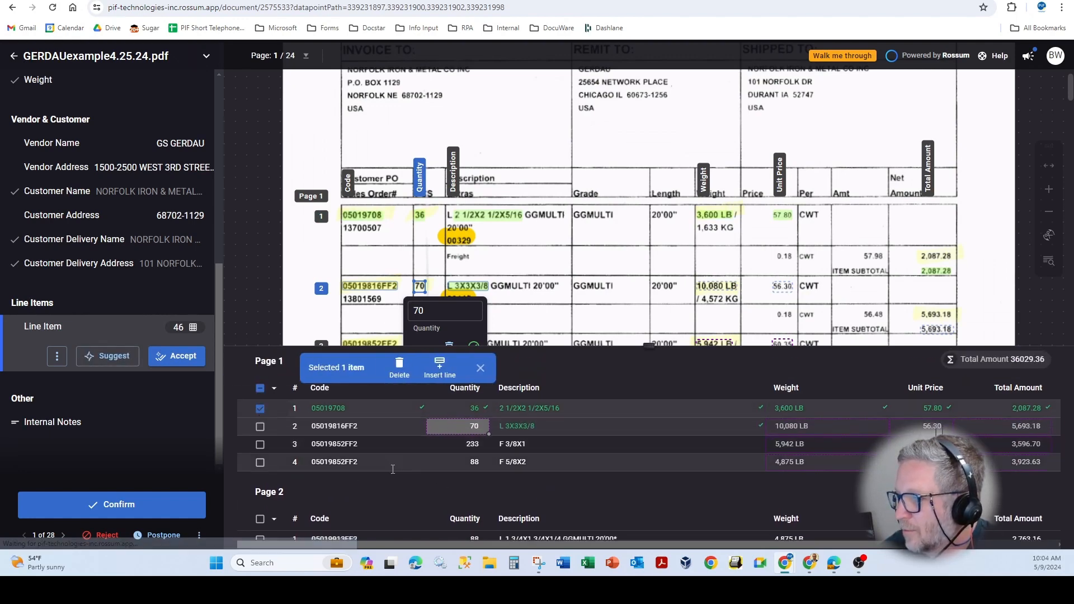
{"action": "left_click", "coordinate": [462, 375]}
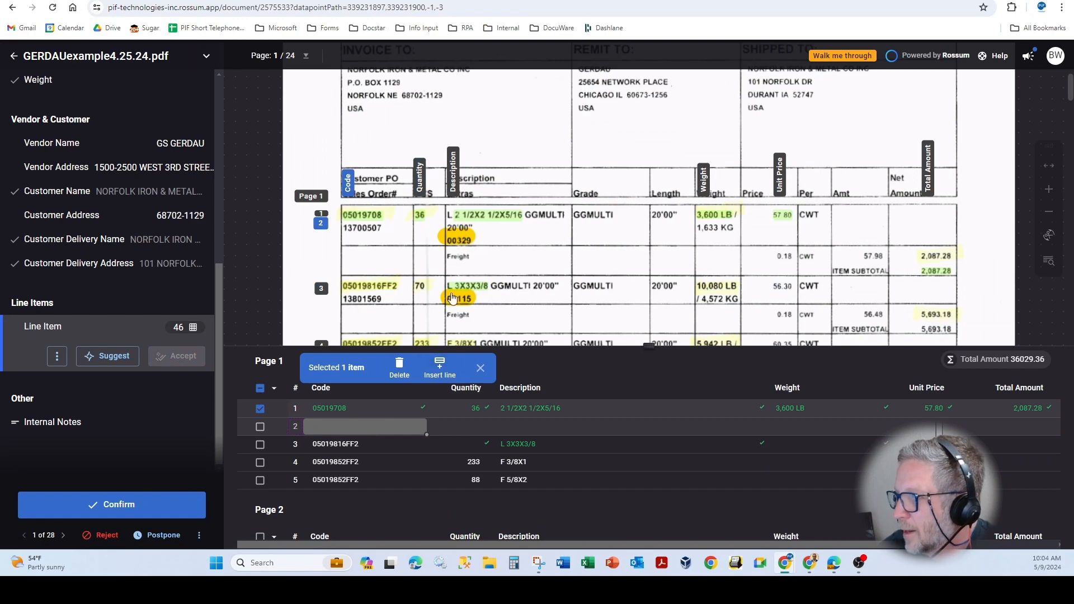
{"action": "left_click", "coordinate": [462, 258]}
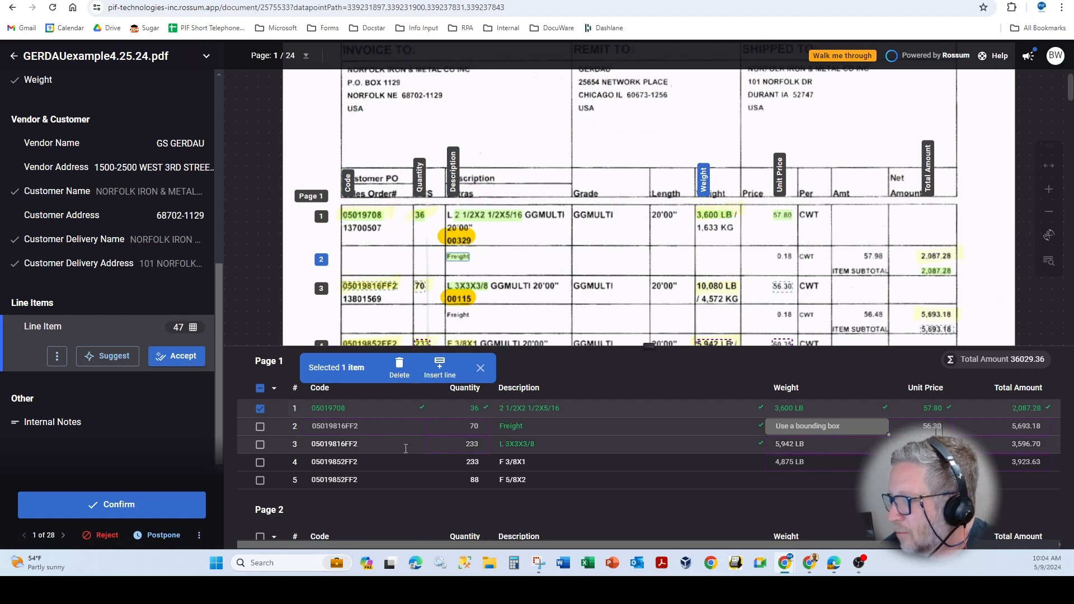
Clear the suggested code and quantity from the Freight line item in row 2.
{"action": "left_click", "coordinate": [380, 428]}
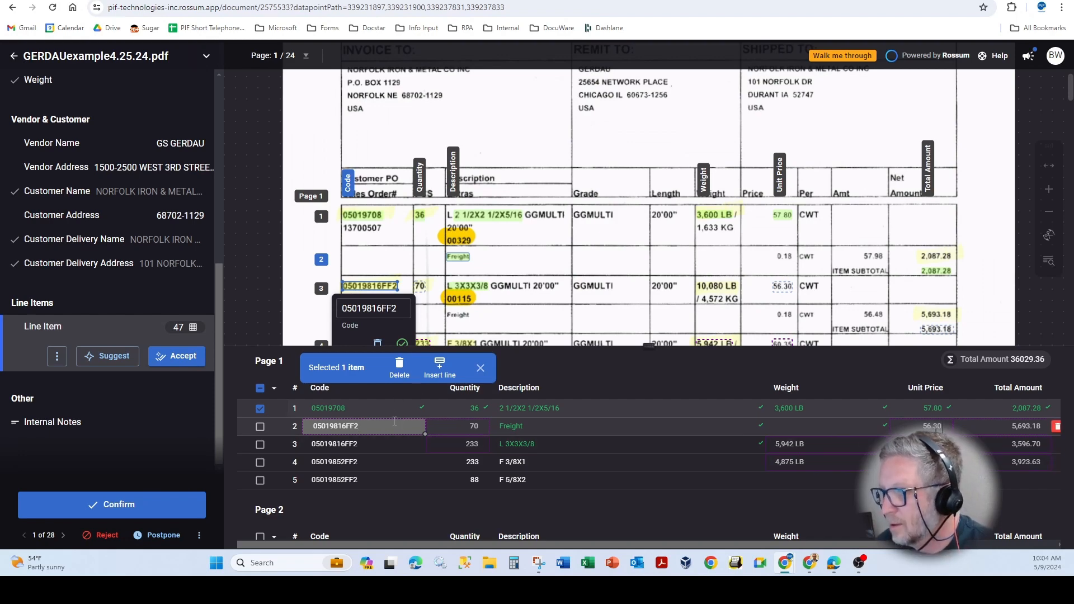
{"action": "left_click", "coordinate": [379, 345]}
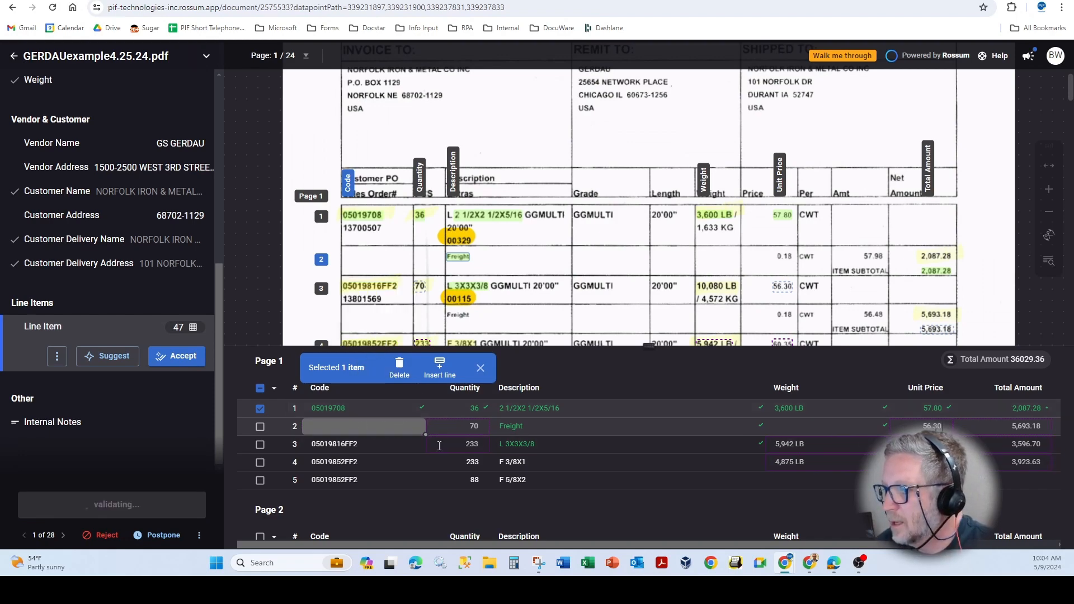
{"action": "left_click", "coordinate": [476, 426]}
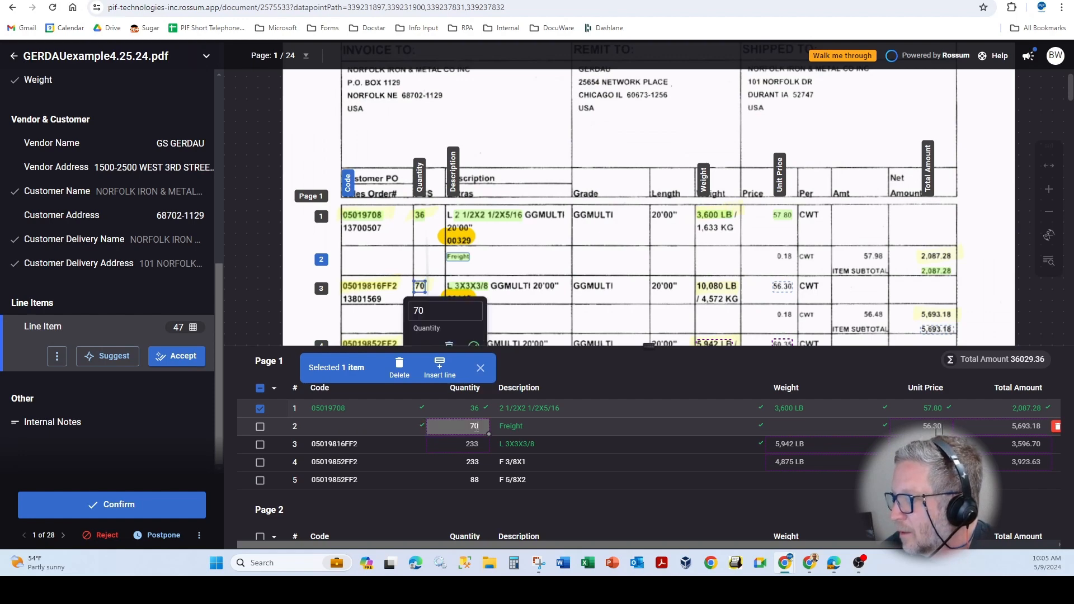
{"action": "left_click", "coordinate": [449, 345]}
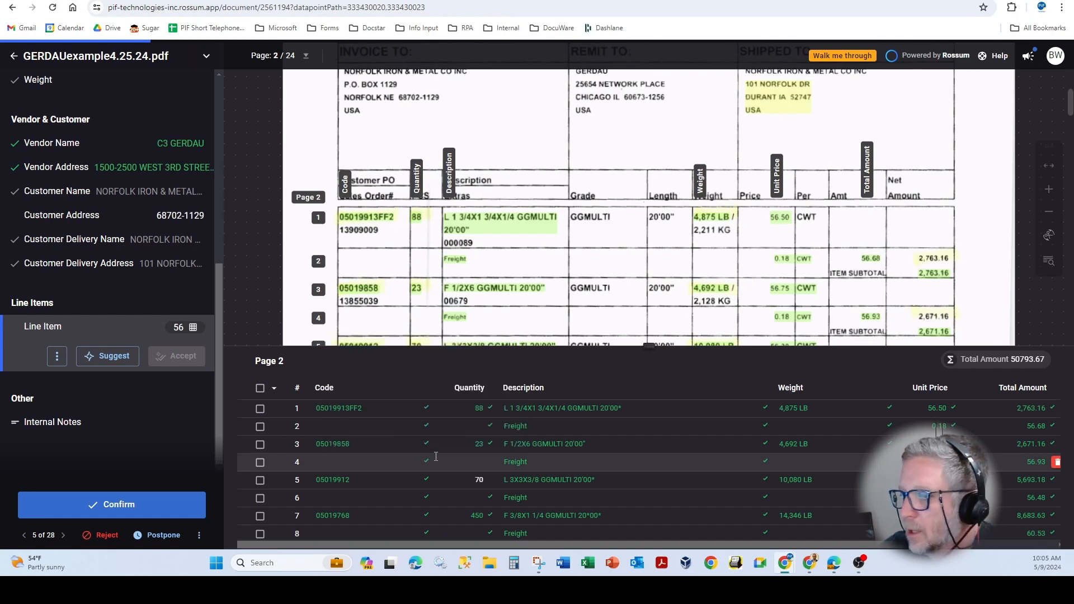
Examine the product and Freight descriptions in the first four page 2 line items against the invoice.
{"action": "left_click", "coordinate": [546, 409]}
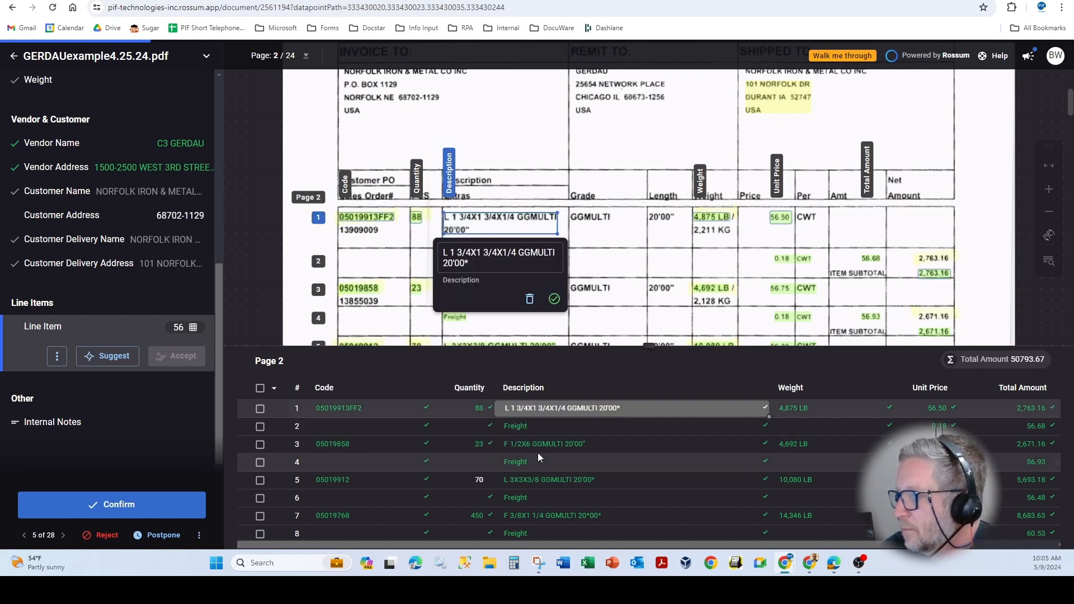
{"action": "left_click", "coordinate": [519, 428]}
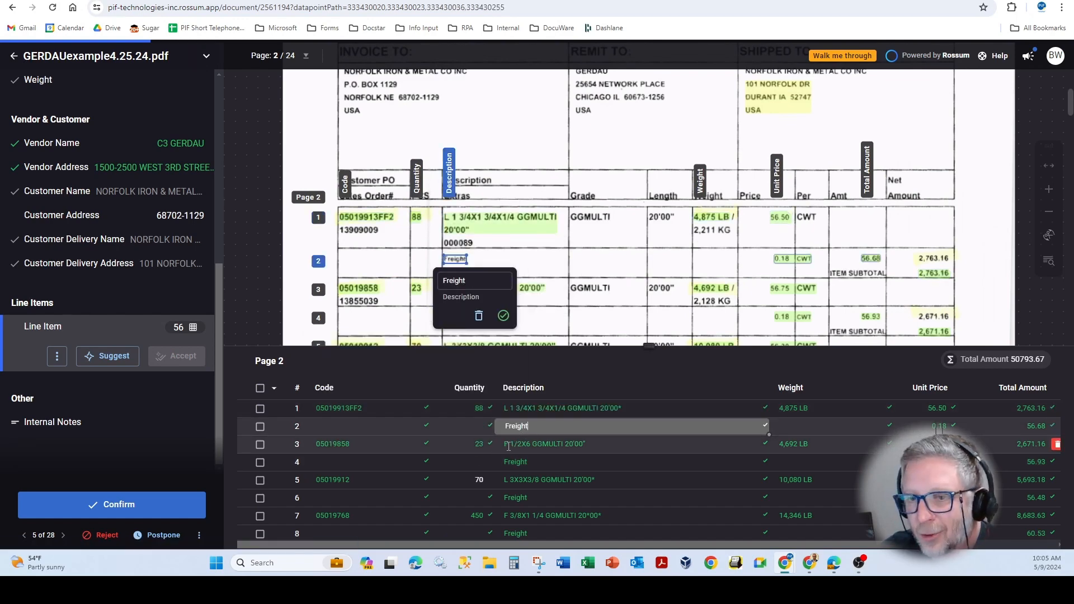
{"action": "left_click", "coordinate": [509, 445]}
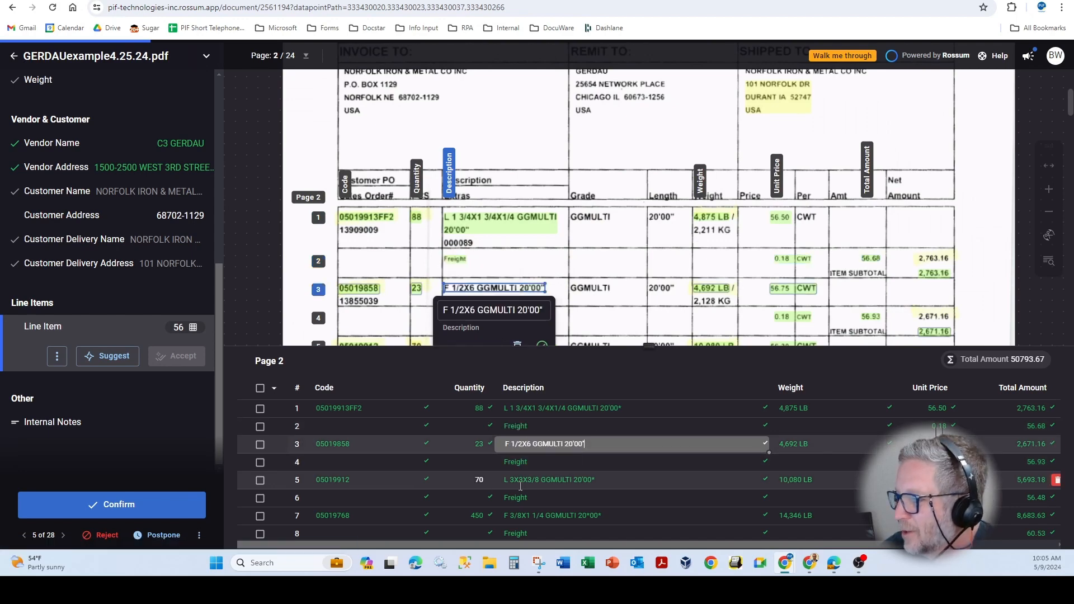
{"action": "scroll", "coordinate": [521, 485], "scroll_direction": "down", "scroll_amount": 2}
{"action": "left_click", "coordinate": [522, 471]}
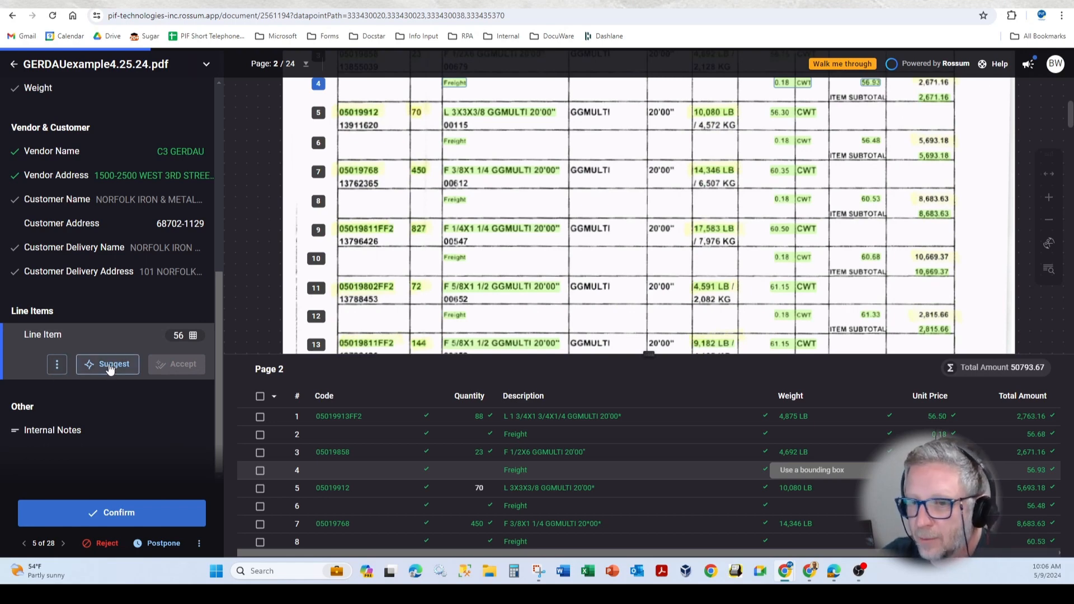
Review the annotation method, suggestion and column sorting options in the Line Items settings, and close them without changes.
{"action": "left_click", "coordinate": [56, 364]}
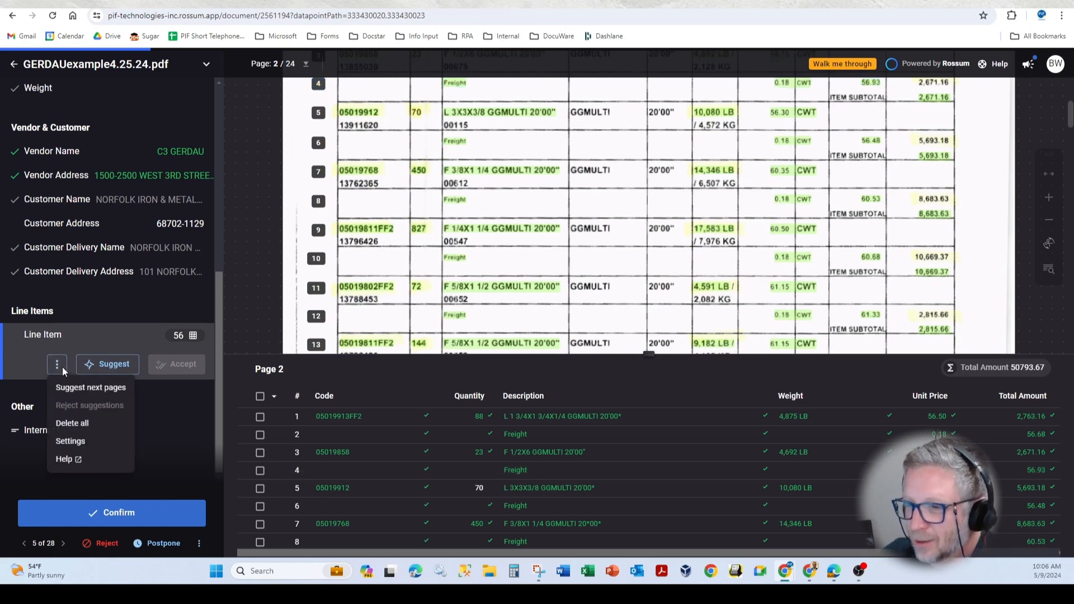
{"action": "left_click", "coordinate": [115, 439]}
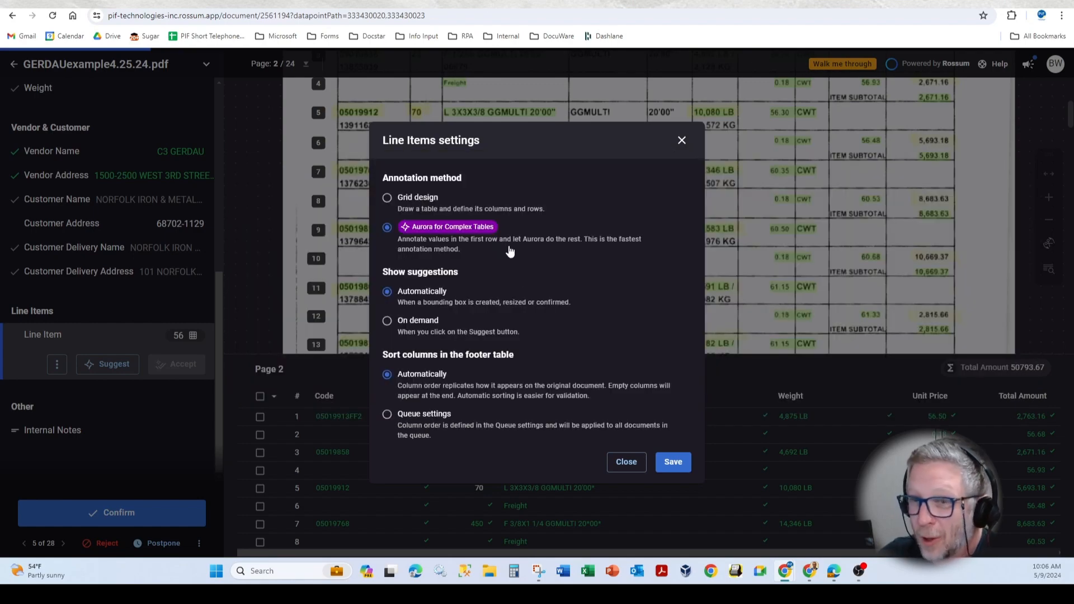
{"action": "left_click", "coordinate": [627, 462]}
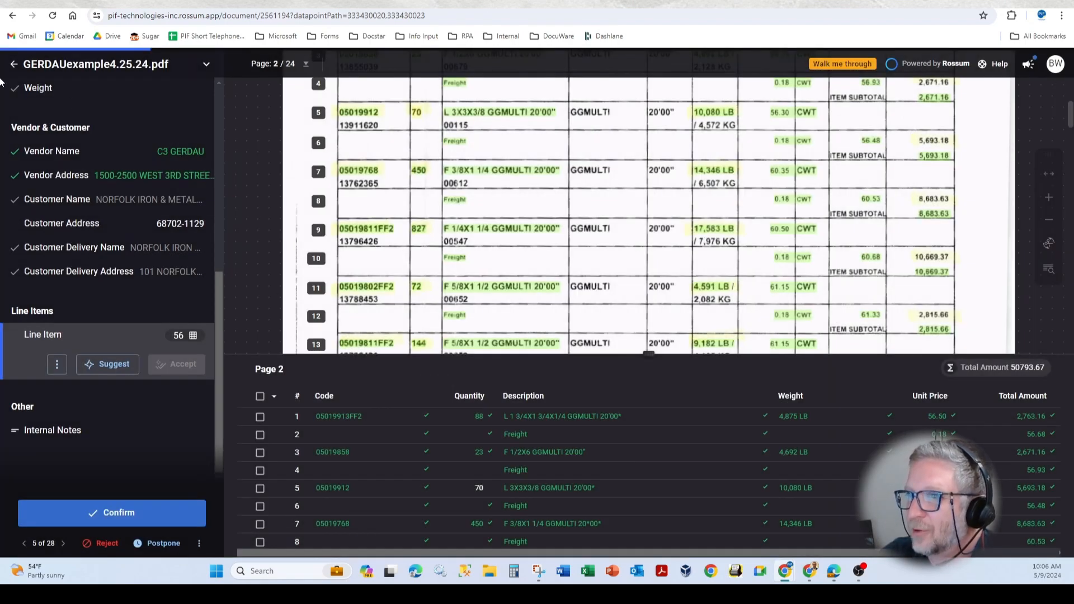
Return to the document list, open CSIexample4.25.24.pdf and display its line items table.
{"action": "left_click", "coordinate": [13, 64]}
{"action": "left_click", "coordinate": [367, 213]}
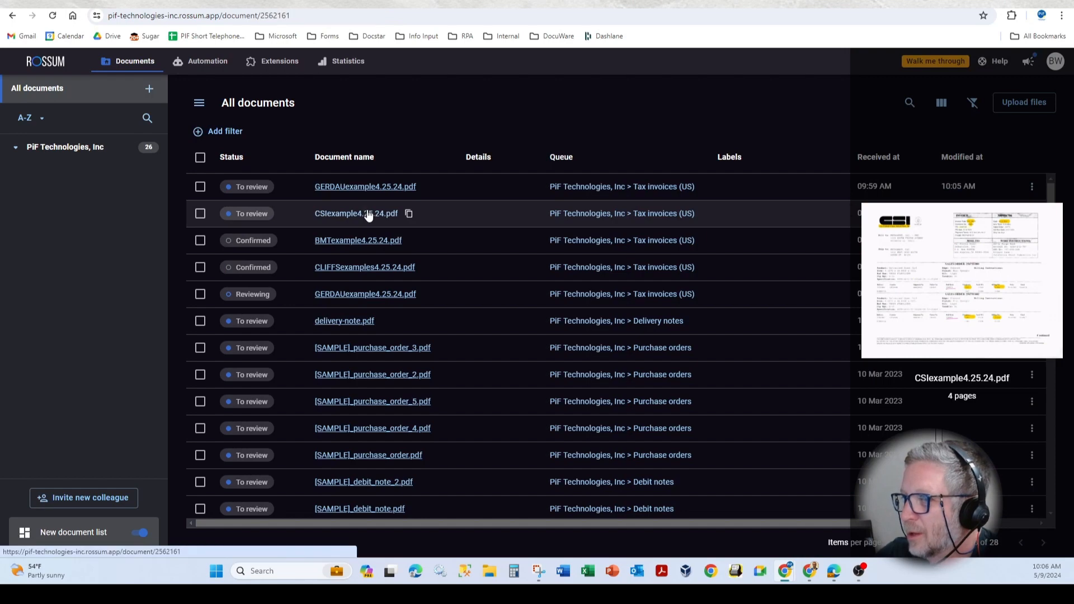
{"action": "scroll", "coordinate": [192, 394], "scroll_direction": "down", "scroll_amount": 5}
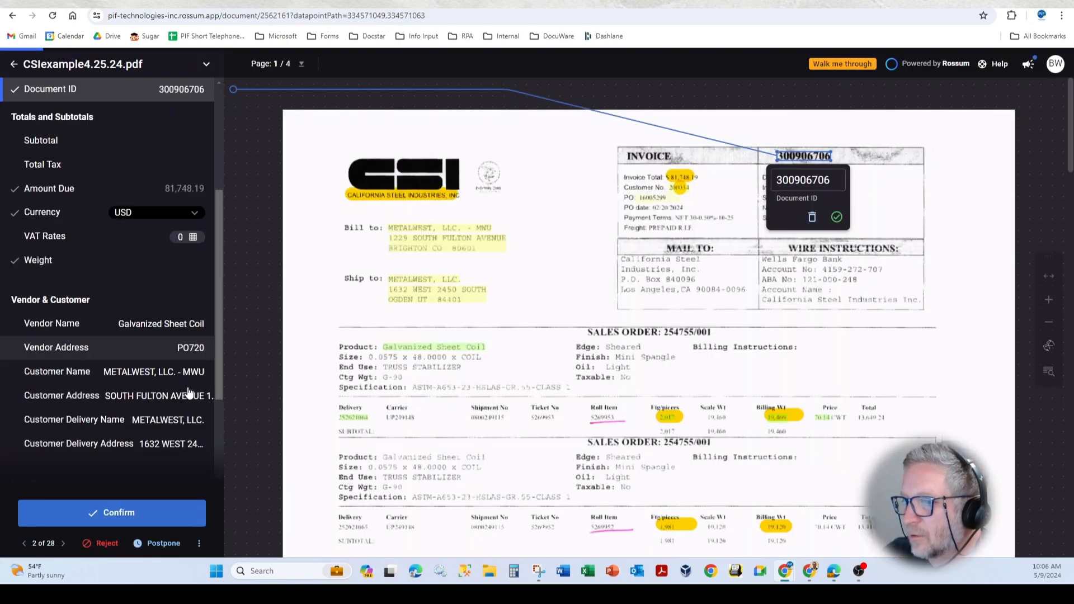
{"action": "left_click", "coordinate": [182, 435]}
{"action": "scroll", "coordinate": [285, 283], "scroll_direction": "down", "scroll_amount": 2}
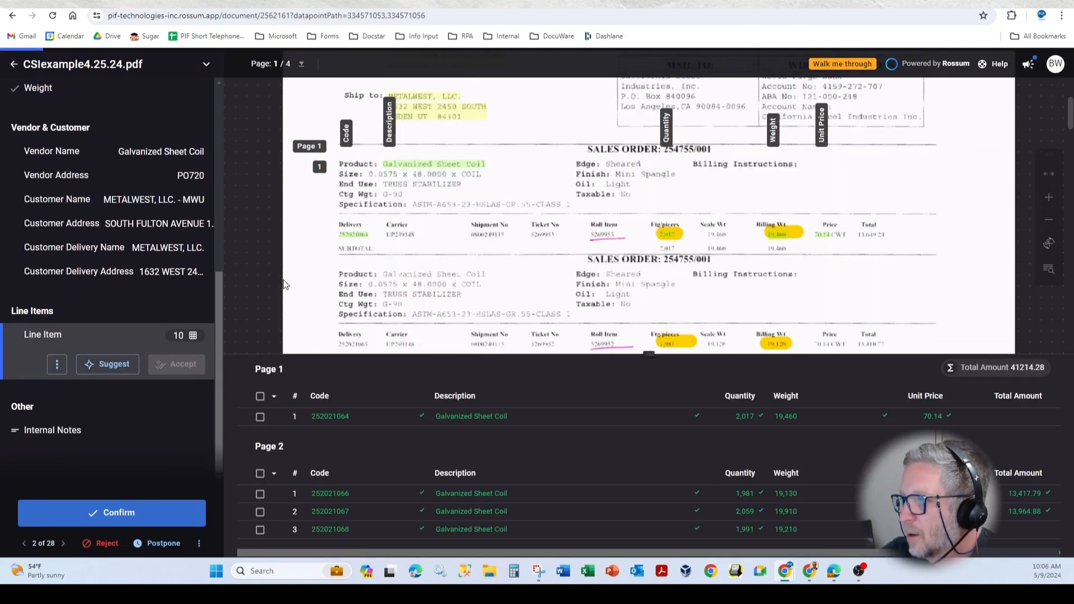
Check the first line item's code, description, quantity, weight and unit price against the page 1 invoice.
{"action": "scroll", "coordinate": [284, 290], "scroll_direction": "up", "scroll_amount": 1}
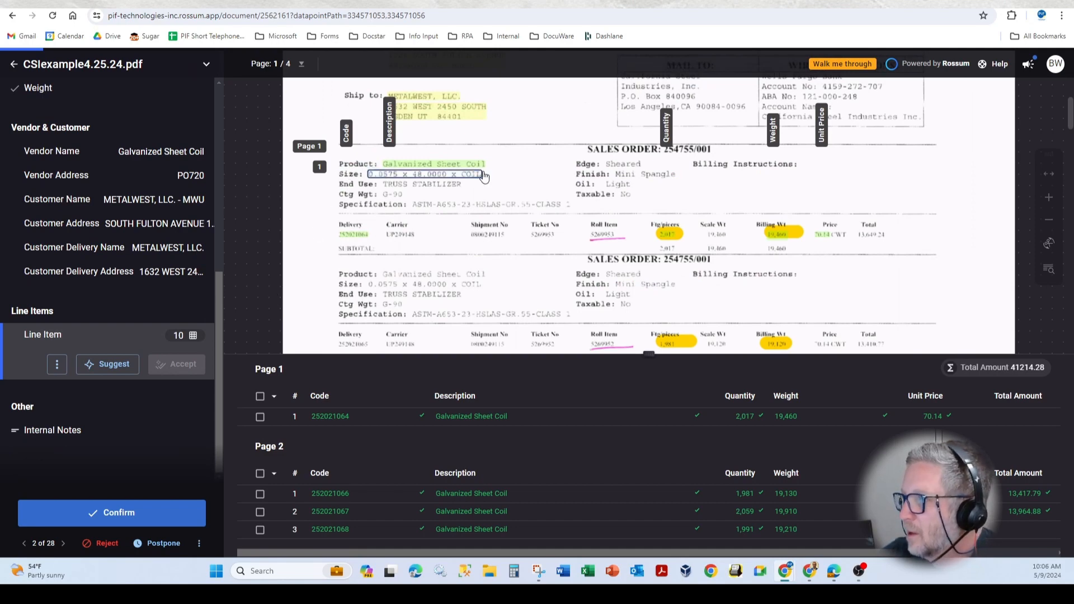
{"action": "scroll", "coordinate": [491, 184], "scroll_direction": "down", "scroll_amount": 1}
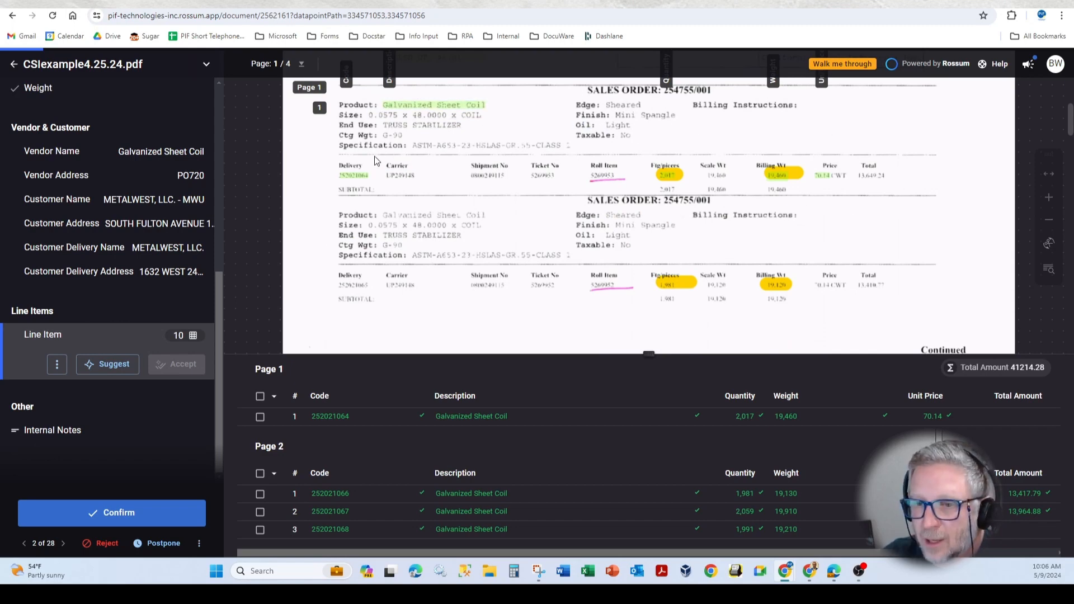
{"action": "left_click", "coordinate": [373, 418]}
{"action": "left_click", "coordinate": [478, 417]}
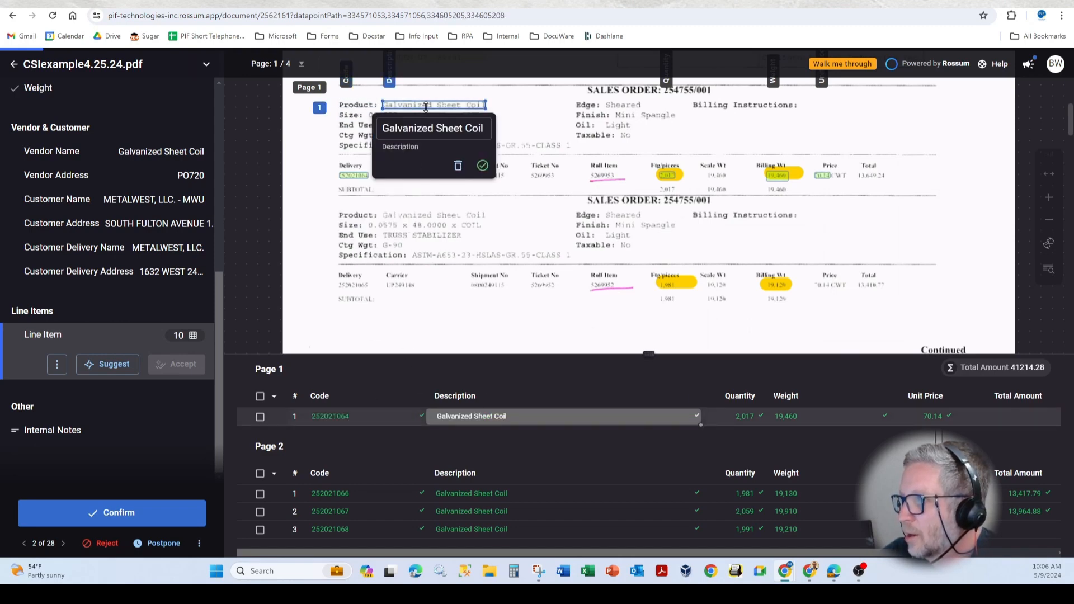
{"action": "key", "text": "Tab"}
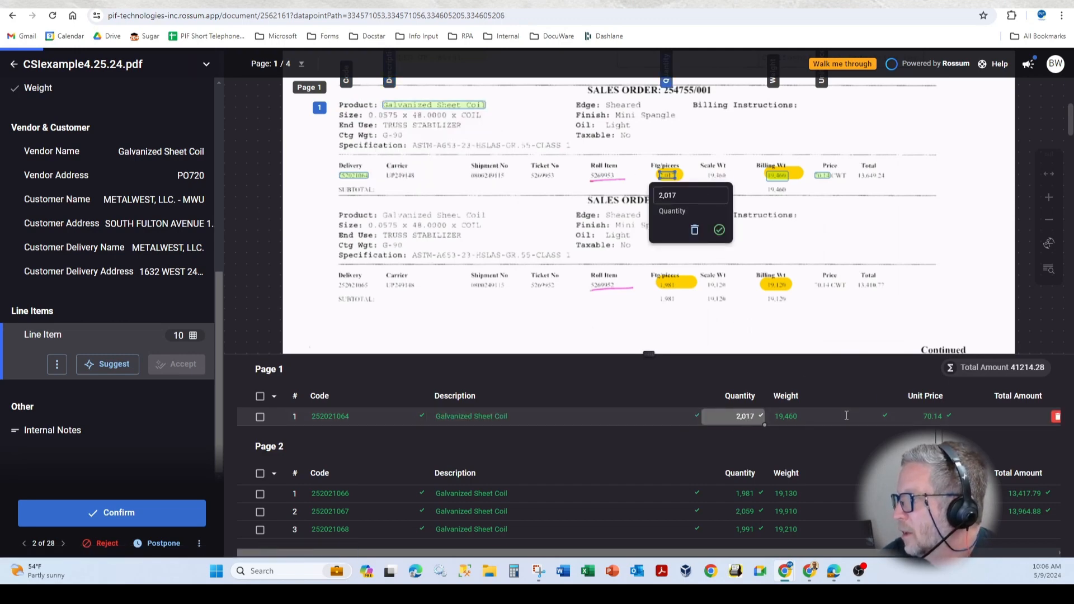
{"action": "key", "text": "Tab"}
{"action": "key", "text": "Tab"}
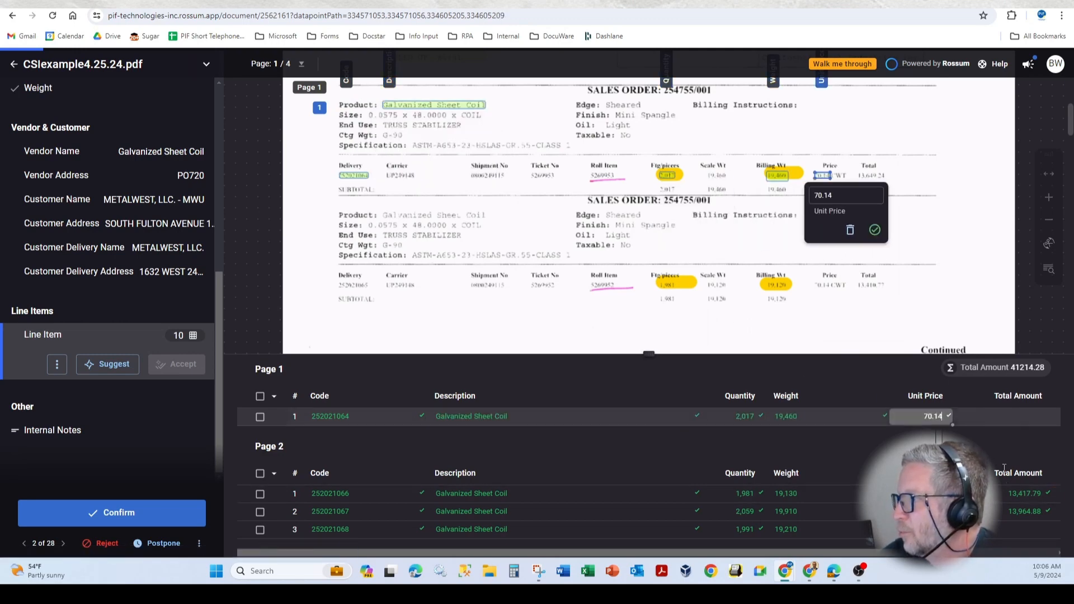
Capture 13,649.24 from the invoice as the first line item's total amount and validate it.
{"action": "left_click", "coordinate": [997, 417]}
{"action": "left_click", "coordinate": [874, 179]}
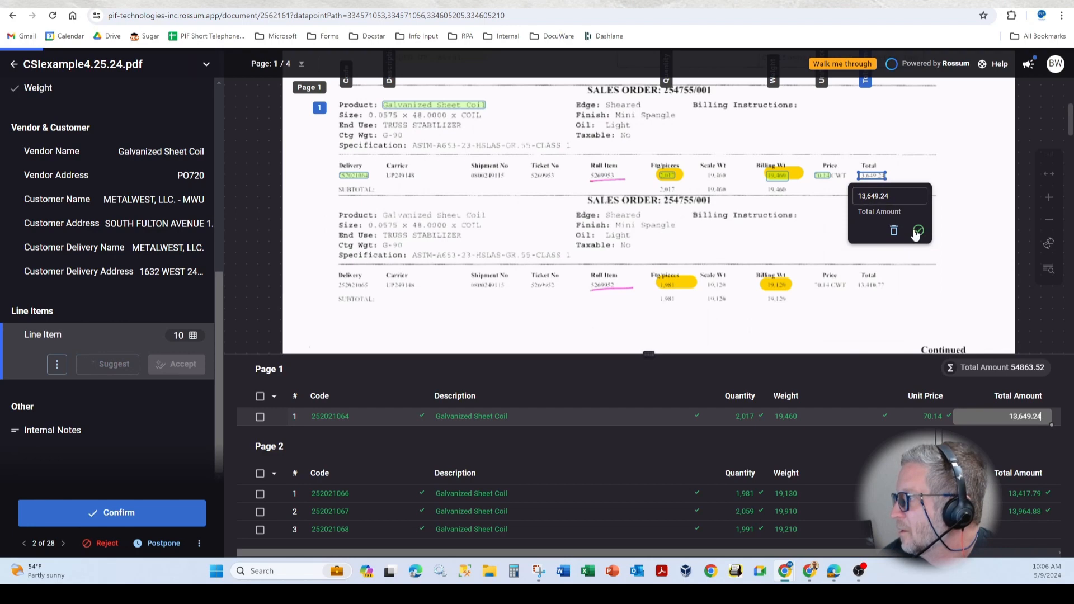
{"action": "left_click", "coordinate": [918, 231]}
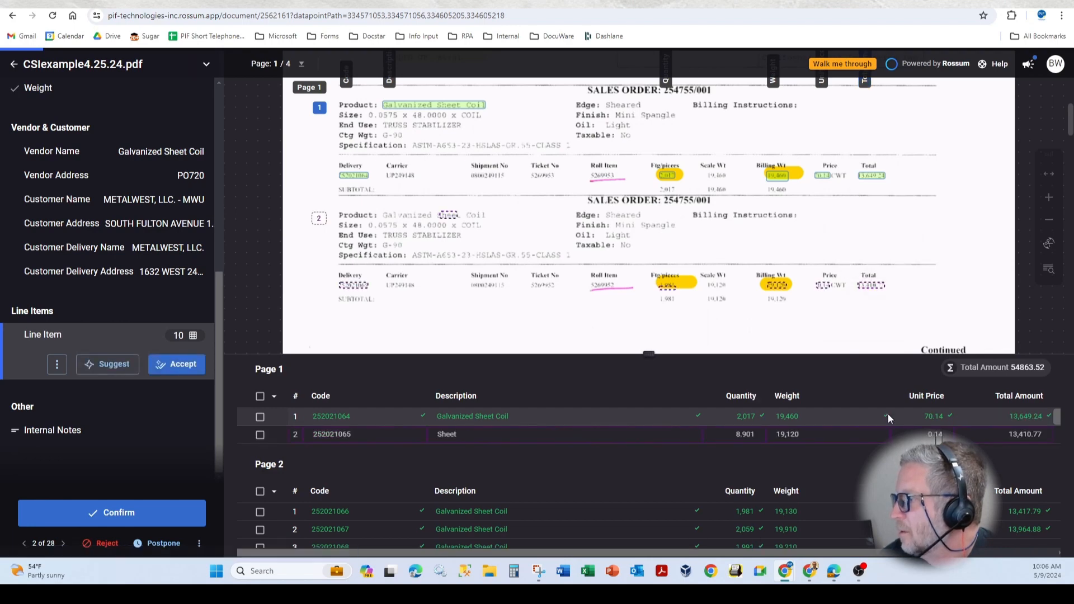
Accept the suggested code for the second line item and redraw its description box around Galvanized Sheet Coil.
{"action": "left_click", "coordinate": [336, 437]}
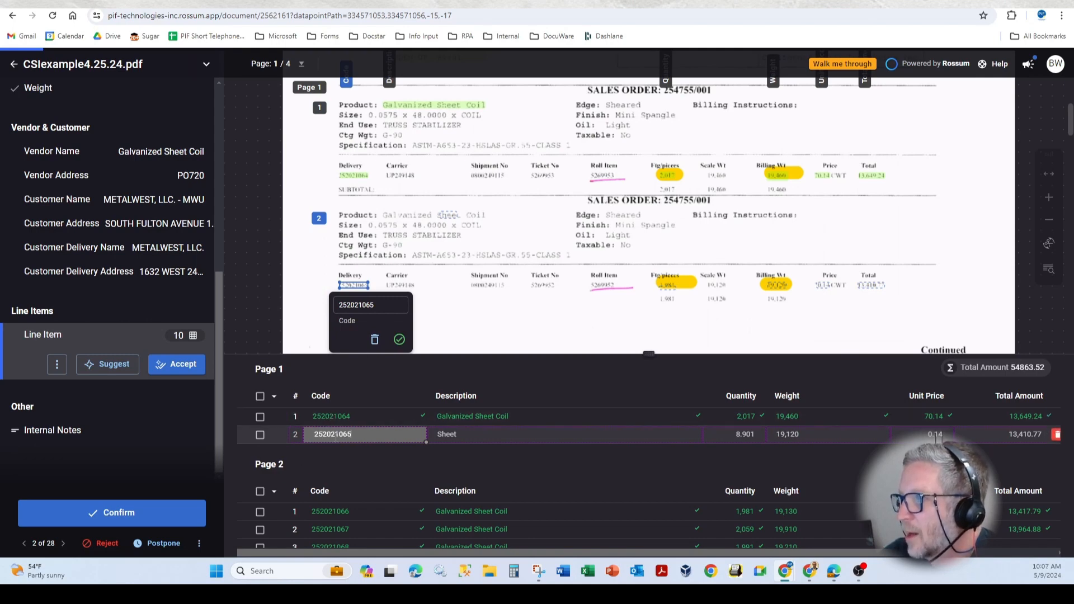
{"action": "left_click", "coordinate": [473, 440]}
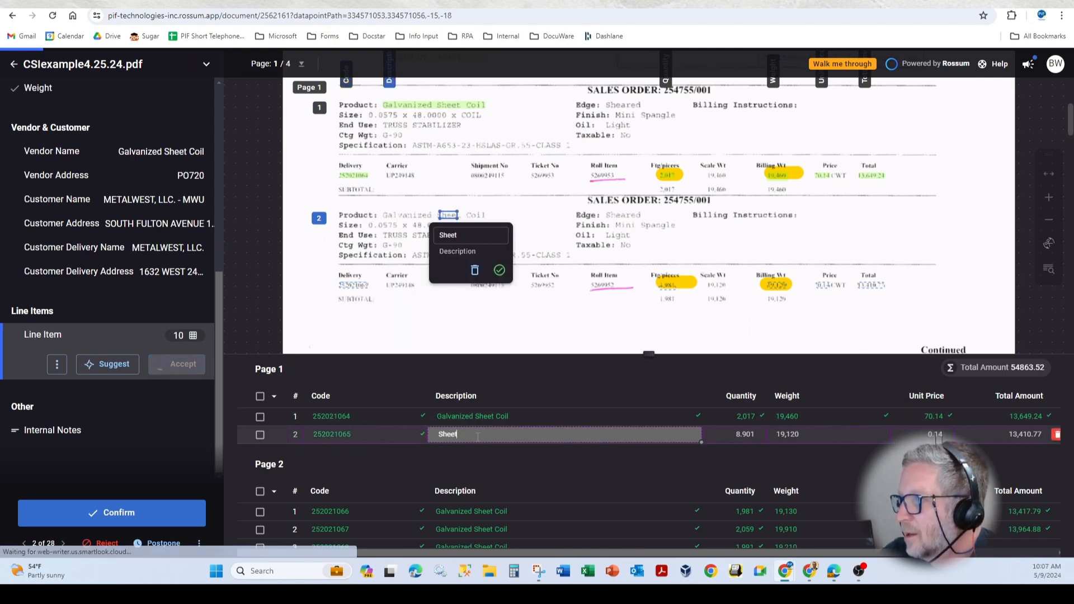
{"action": "left_click_drag", "start_coordinate": [380, 219], "coordinate": [379, 219]}
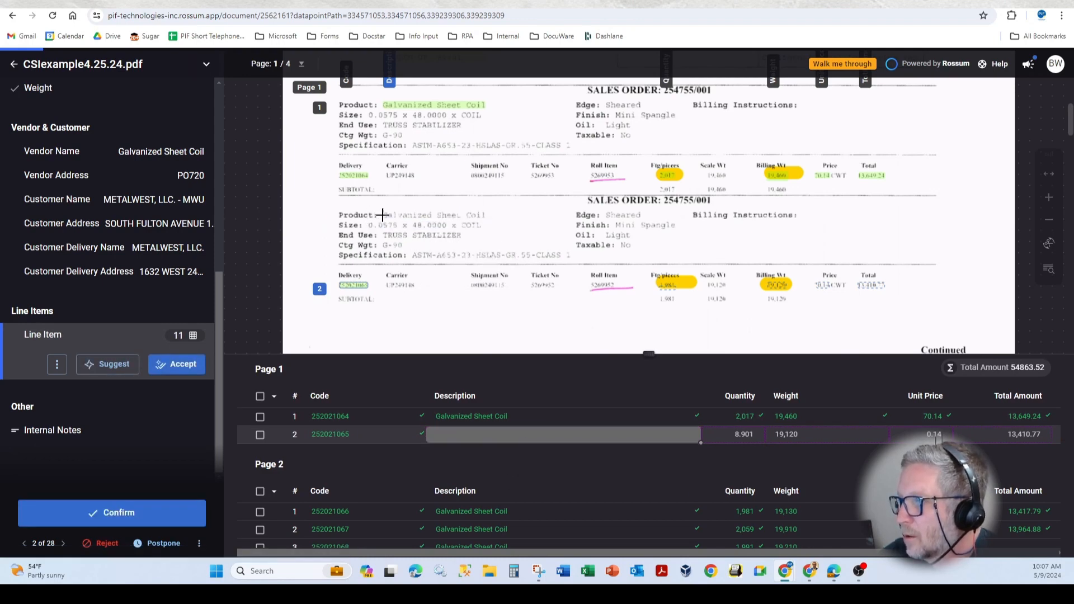
{"action": "left_click_drag", "start_coordinate": [380, 208], "coordinate": [498, 220]}
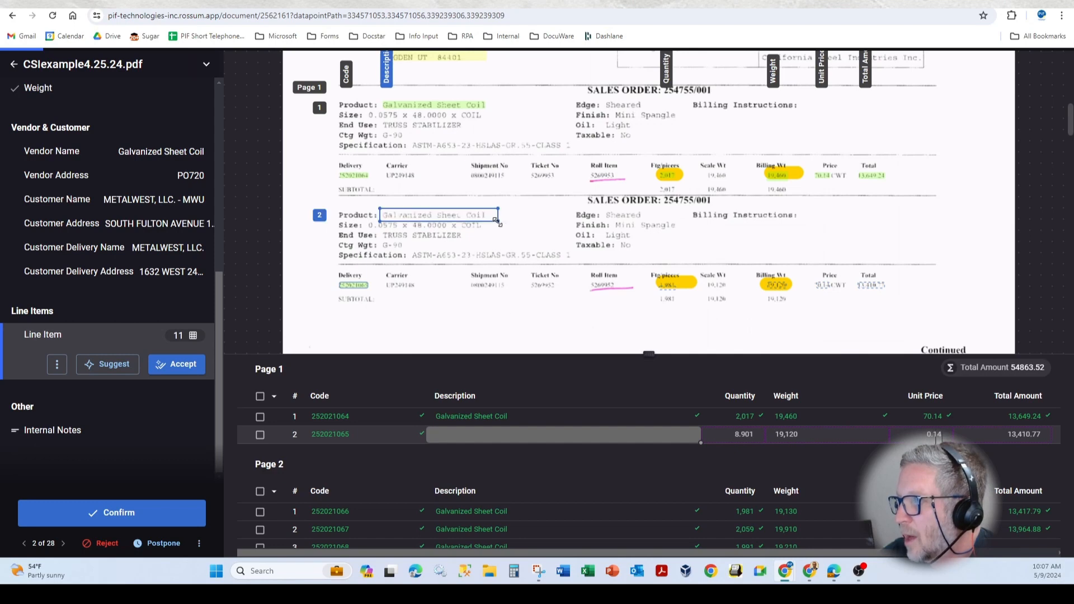
Finish capturing the second page 1 line item's Galvanized Sheet Coil description and accept its suggested quantity.
{"action": "left_click", "coordinate": [495, 278]}
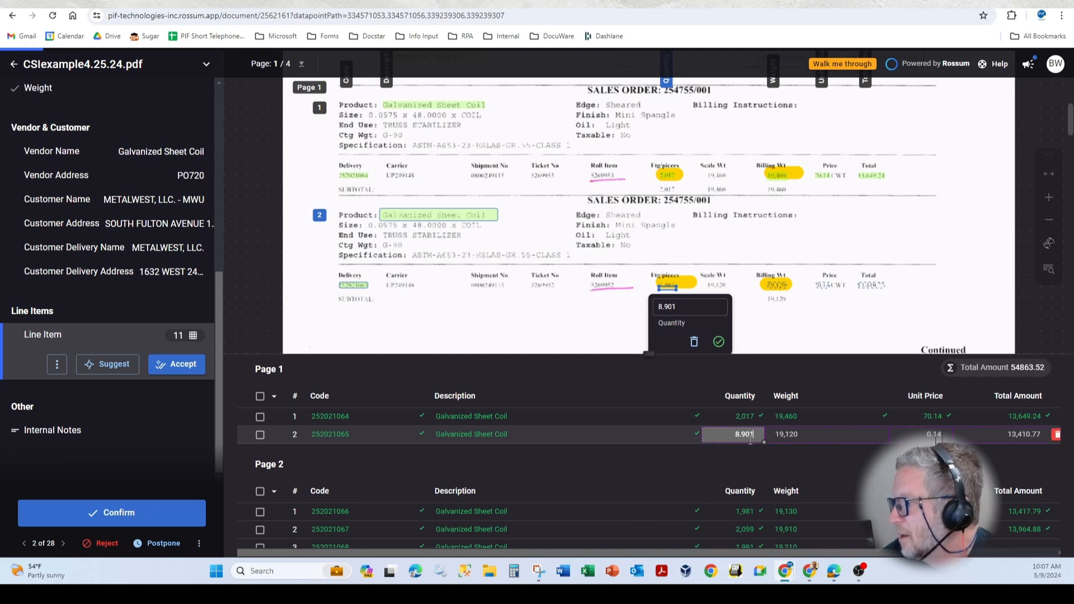
{"action": "key", "text": "Tab"}
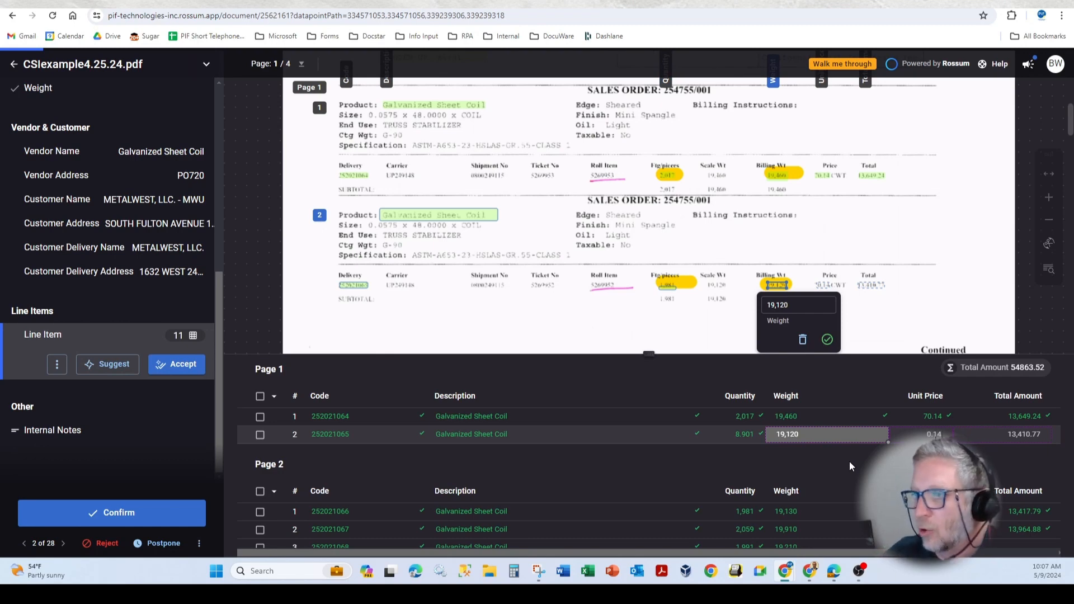
Accept the suggested unit price of 70.14 for the third line item on page 2 and select its total amount.
{"action": "left_click", "coordinate": [423, 514]}
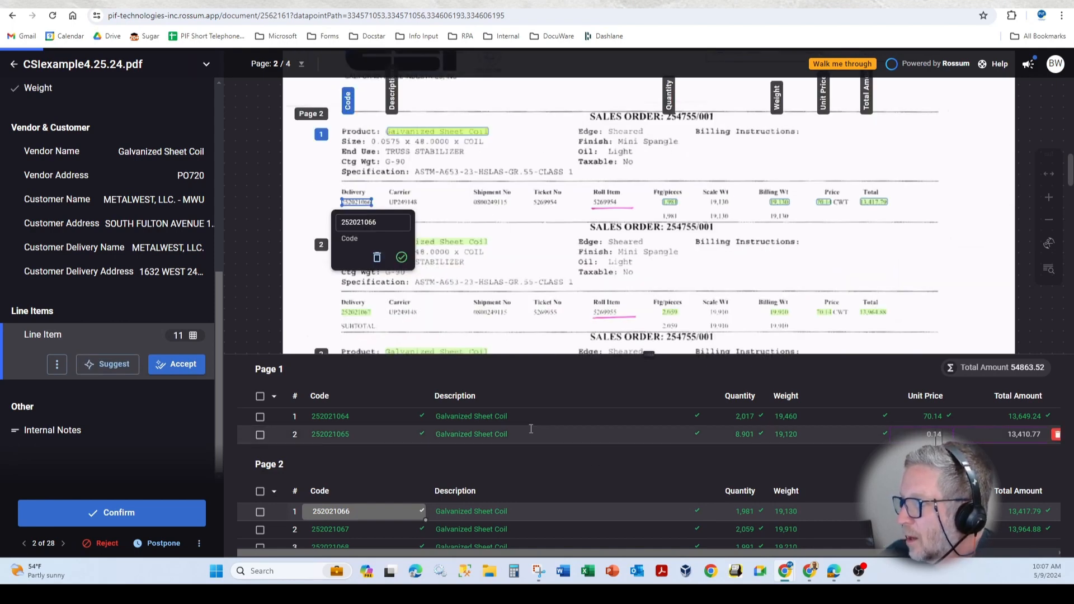
{"action": "scroll", "coordinate": [536, 465], "scroll_direction": "down", "scroll_amount": 1}
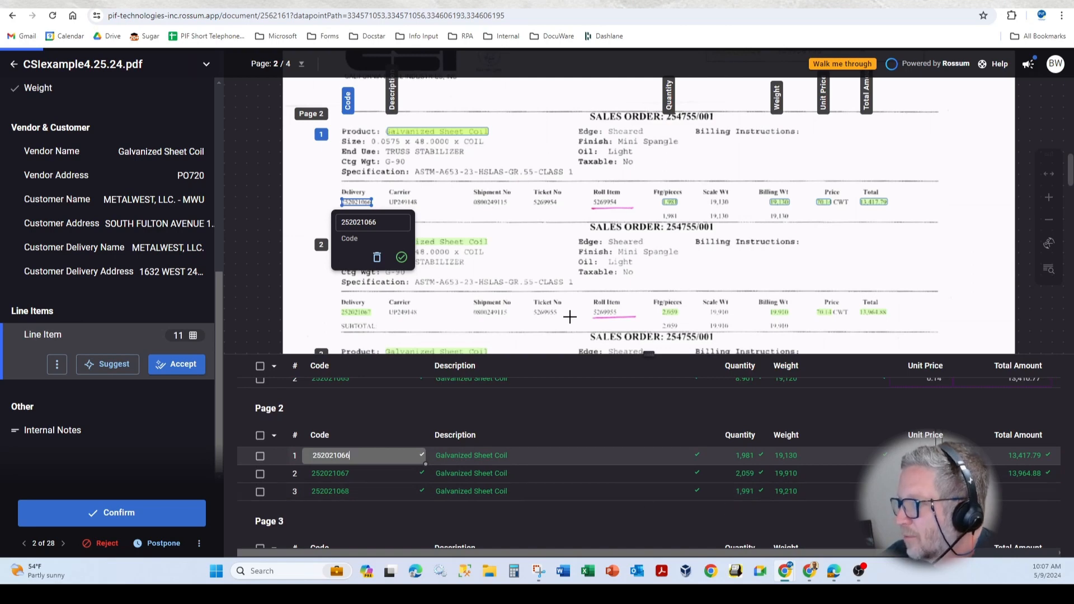
{"action": "scroll", "coordinate": [568, 318], "scroll_direction": "down", "scroll_amount": 1}
{"action": "scroll", "coordinate": [569, 319], "scroll_direction": "down", "scroll_amount": 1}
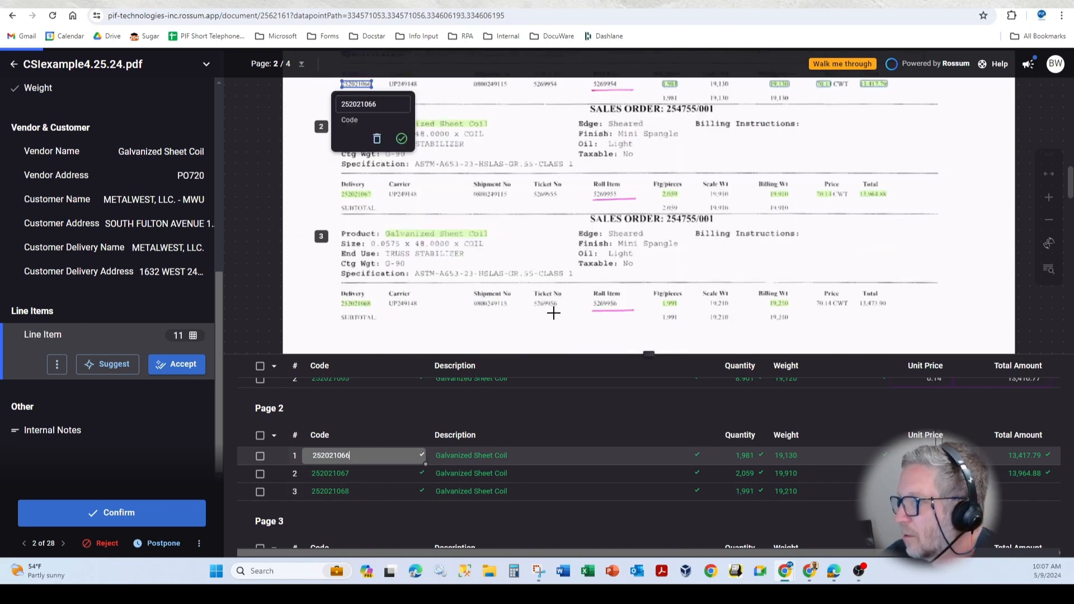
{"action": "left_click", "coordinate": [925, 491]}
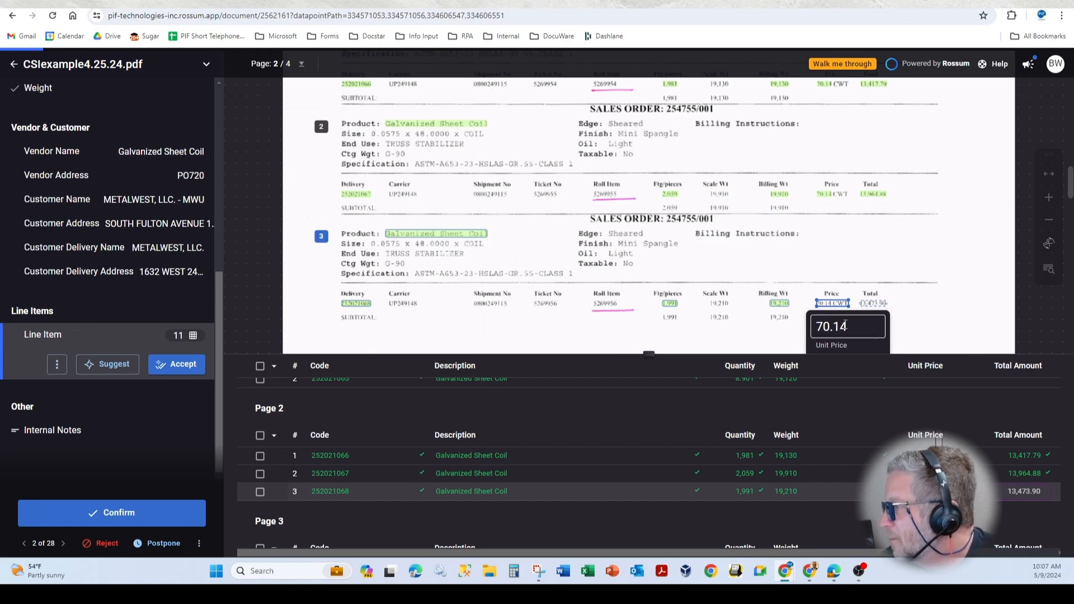
{"action": "scroll", "coordinate": [928, 344], "scroll_direction": "down", "scroll_amount": 1}
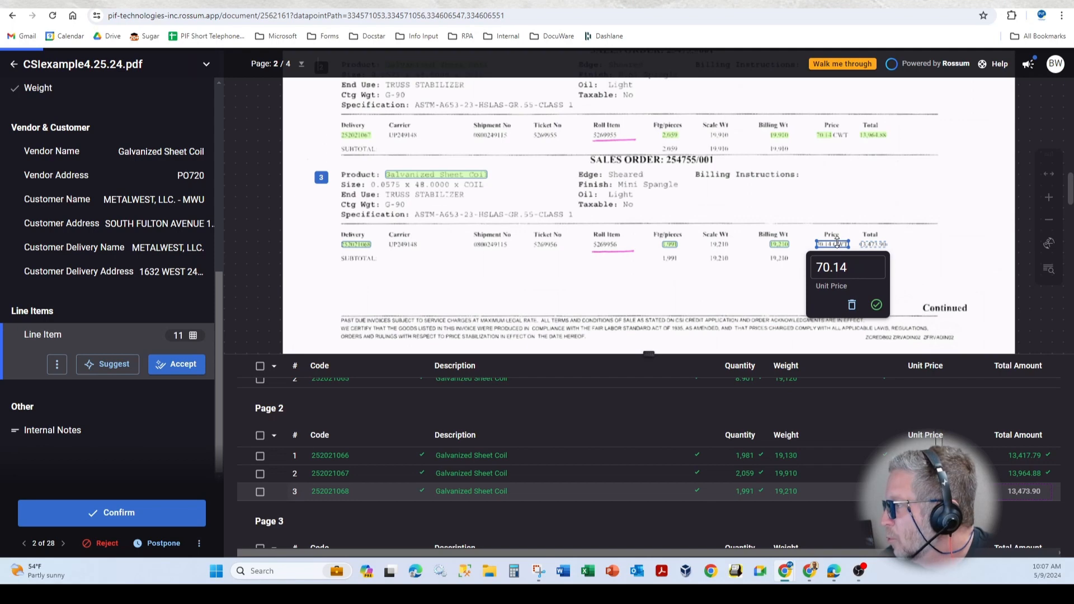
{"action": "left_click", "coordinate": [876, 305]}
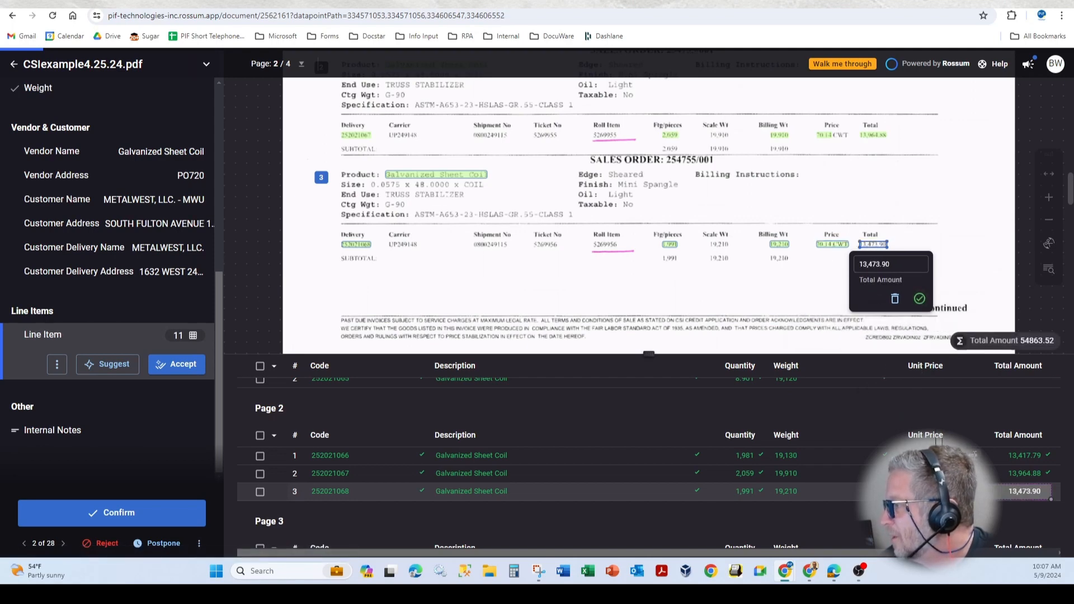
{"action": "left_click", "coordinate": [1021, 492]}
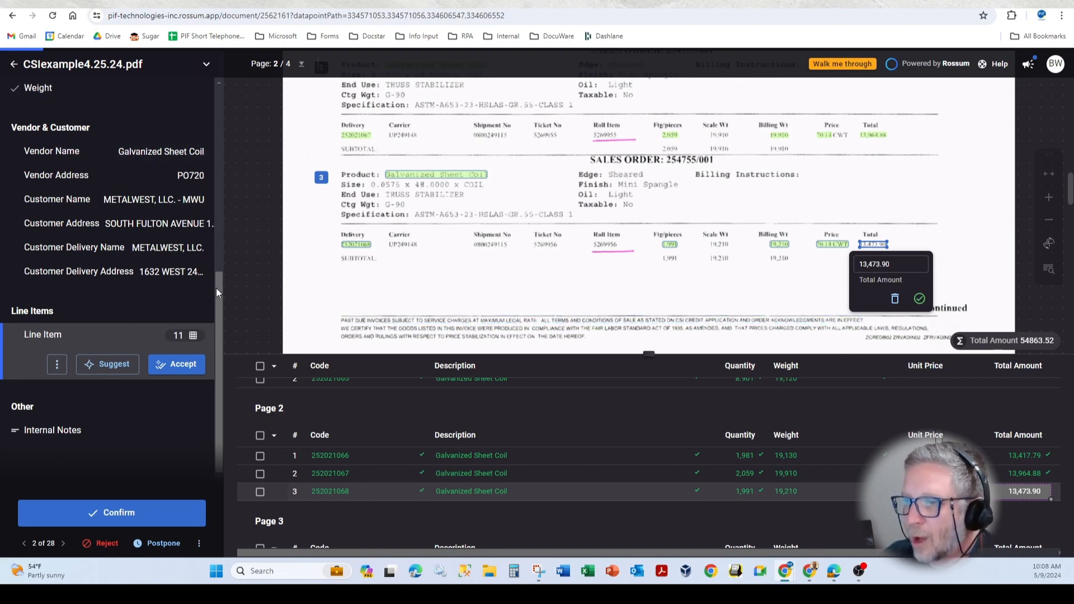
Leave the CSI invoice and look through the automation settings, integration guide and AI engines pages.
{"action": "left_click_drag", "start_coordinate": [216, 288], "coordinate": [207, 75]}
{"action": "left_click", "coordinate": [14, 64]}
{"action": "mouse_move", "coordinate": [206, 66]}
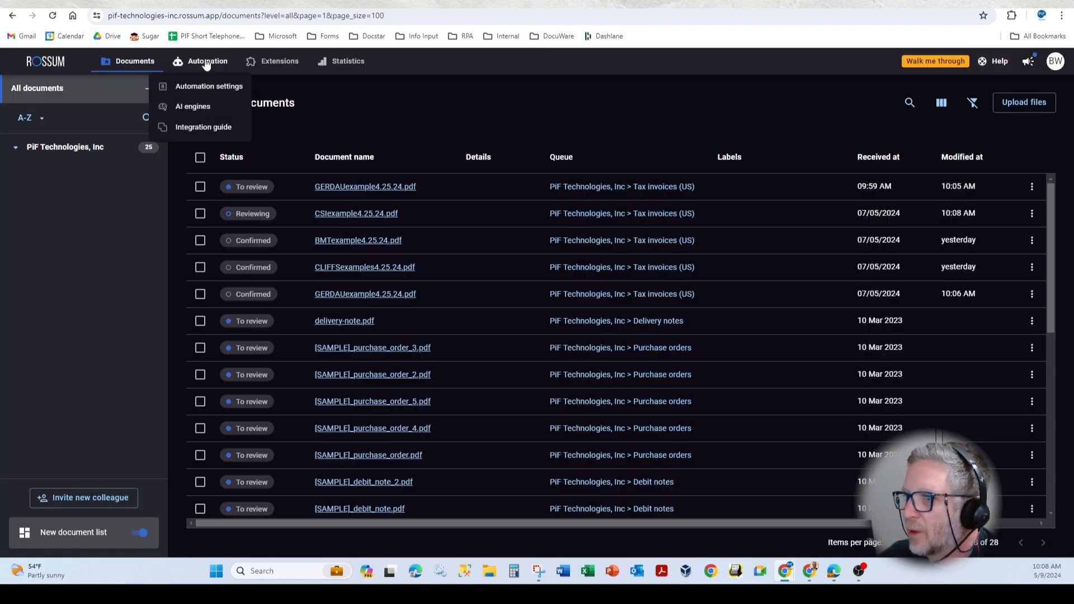
{"action": "left_click", "coordinate": [206, 66]}
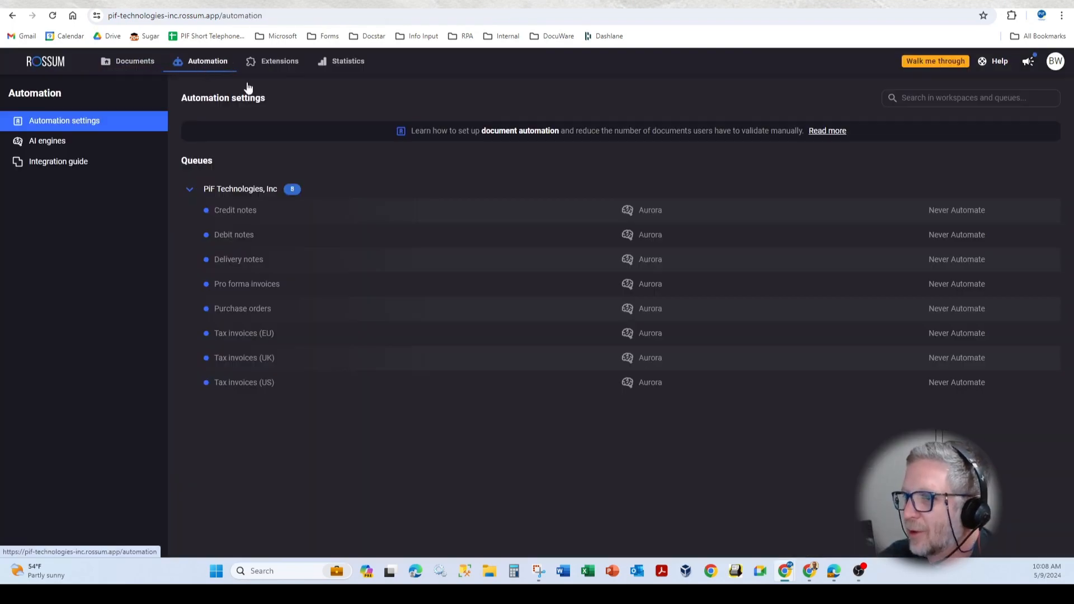
{"action": "left_click", "coordinate": [74, 169]}
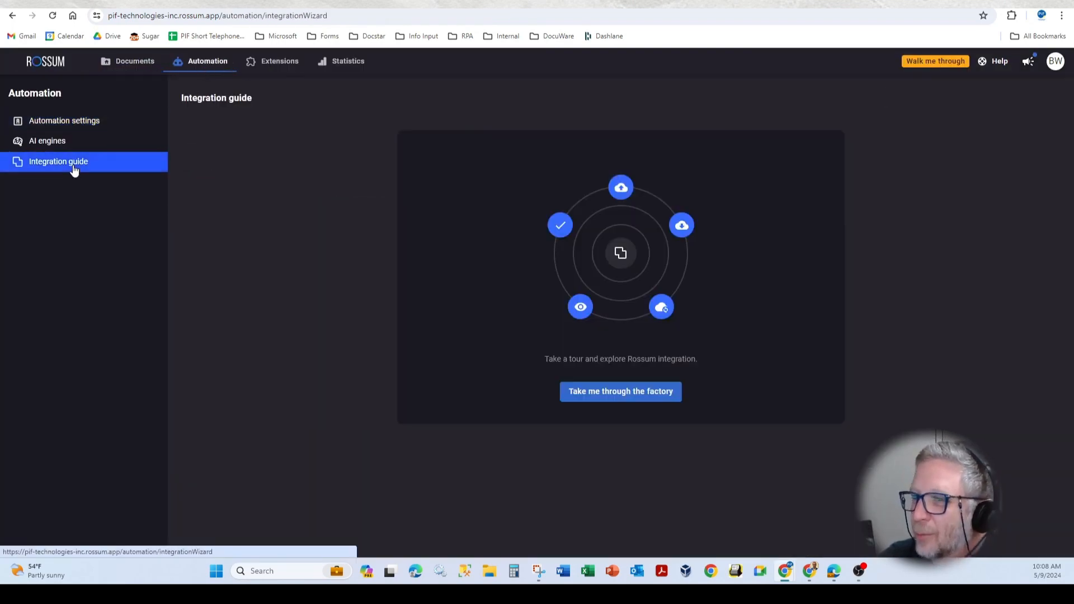
{"action": "left_click", "coordinate": [54, 145]}
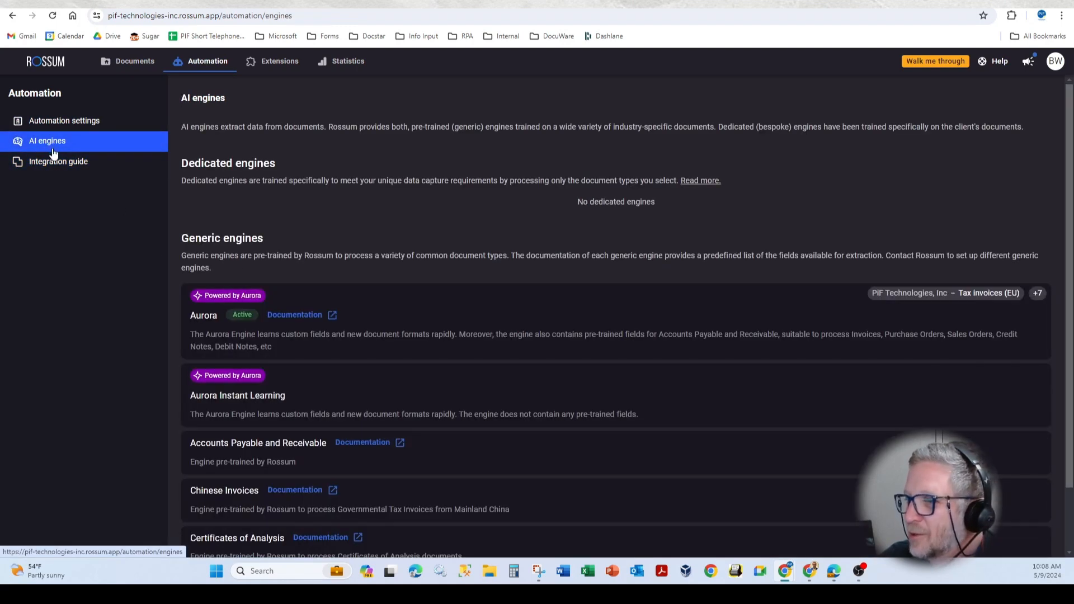
Browse the Rossum Store for the available pre-built extensions and integrations.
{"action": "left_click", "coordinate": [275, 67]}
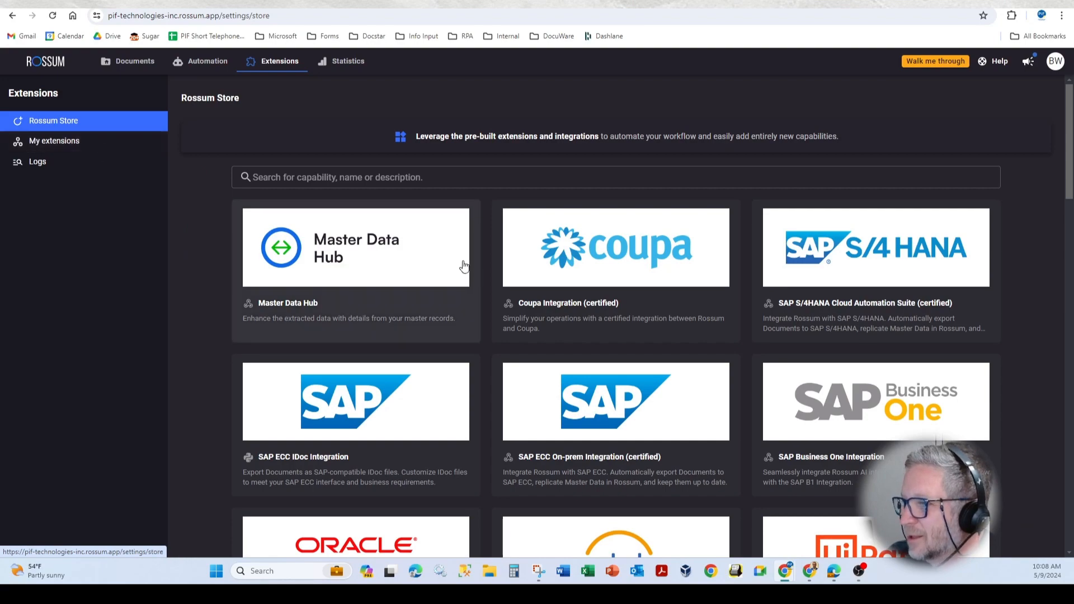
{"action": "scroll", "coordinate": [468, 288], "scroll_direction": "down", "scroll_amount": 4}
{"action": "scroll", "coordinate": [468, 291], "scroll_direction": "down", "scroll_amount": 9}
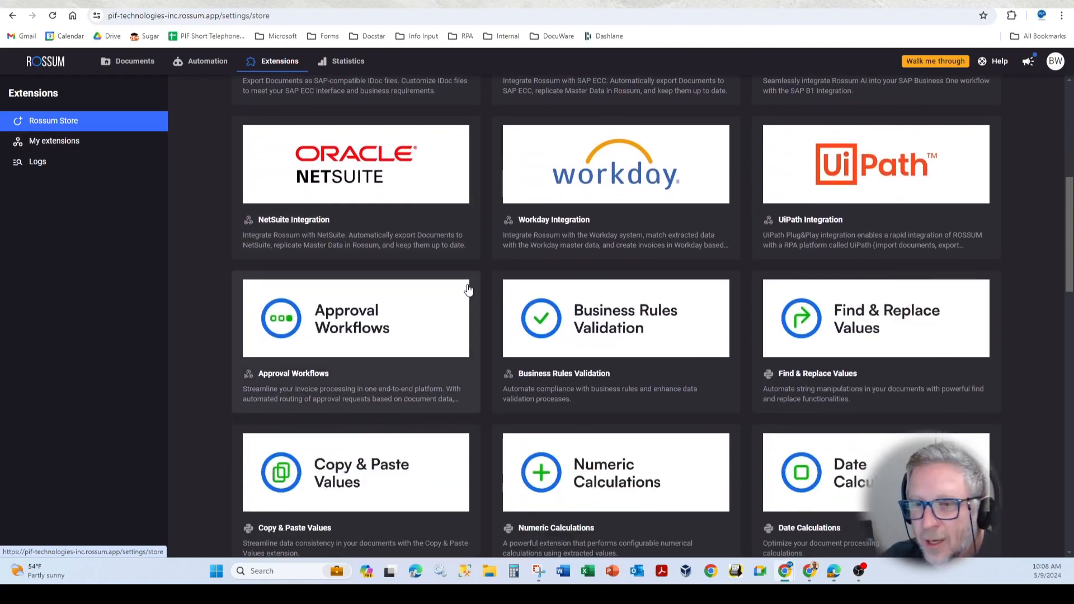
{"action": "scroll", "coordinate": [464, 293], "scroll_direction": "down", "scroll_amount": 3}
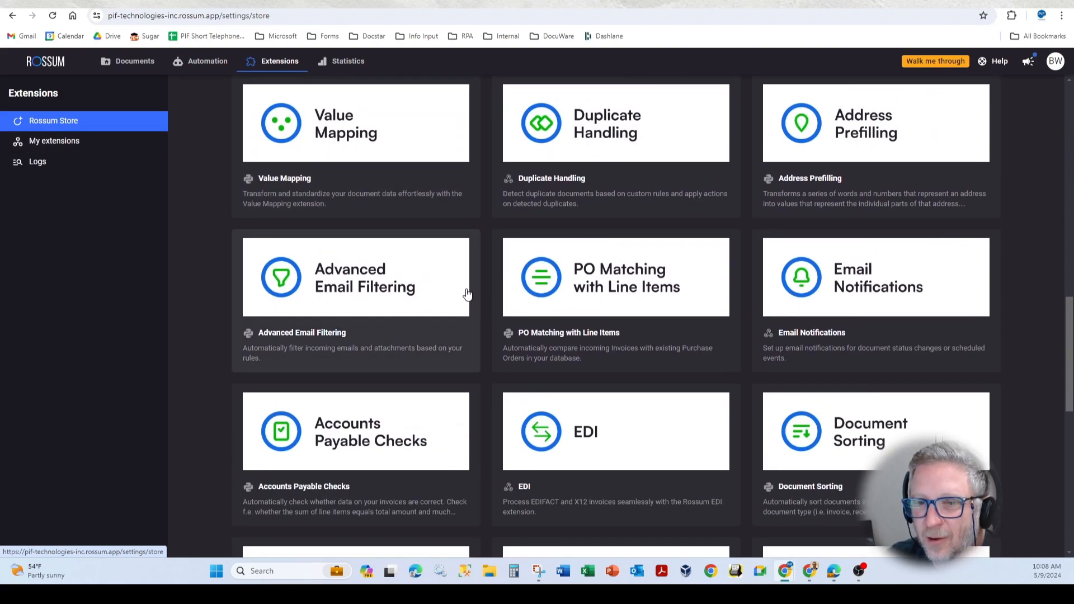
{"action": "scroll", "coordinate": [462, 293], "scroll_direction": "up", "scroll_amount": 6}
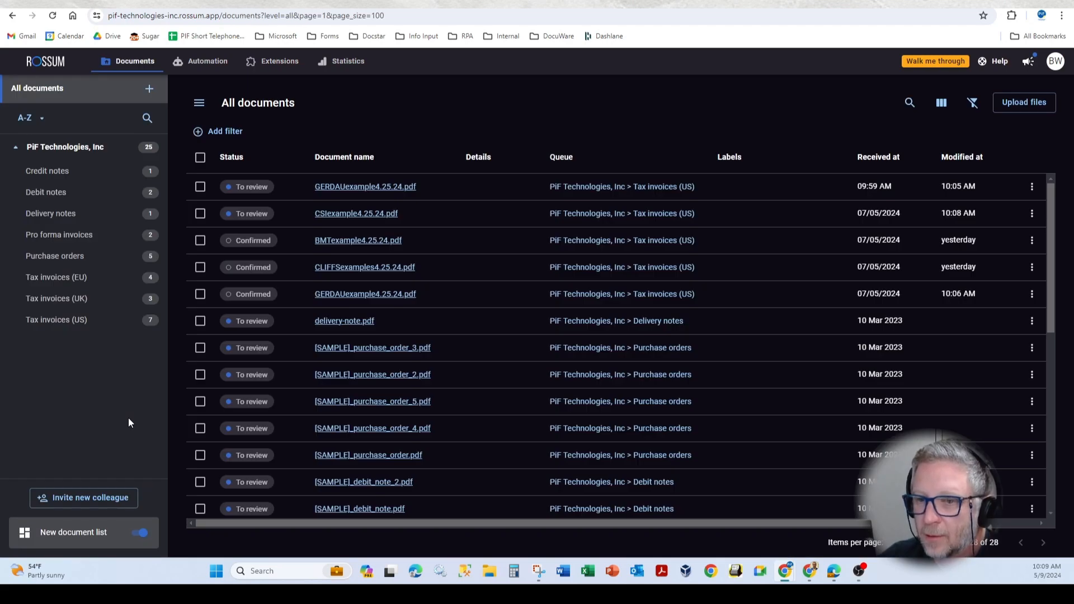